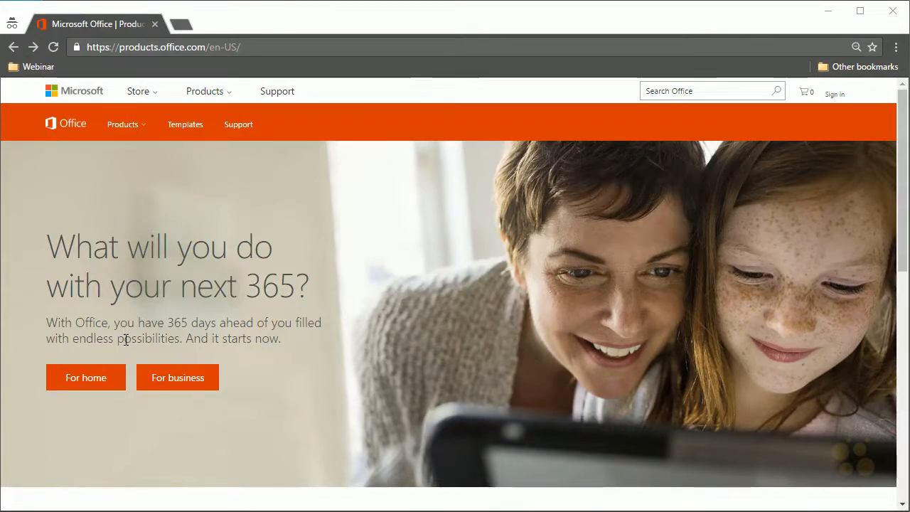
- Browse the Office for business plans and open the Office 365 Enterprise E3 plan page
click(200, 392)
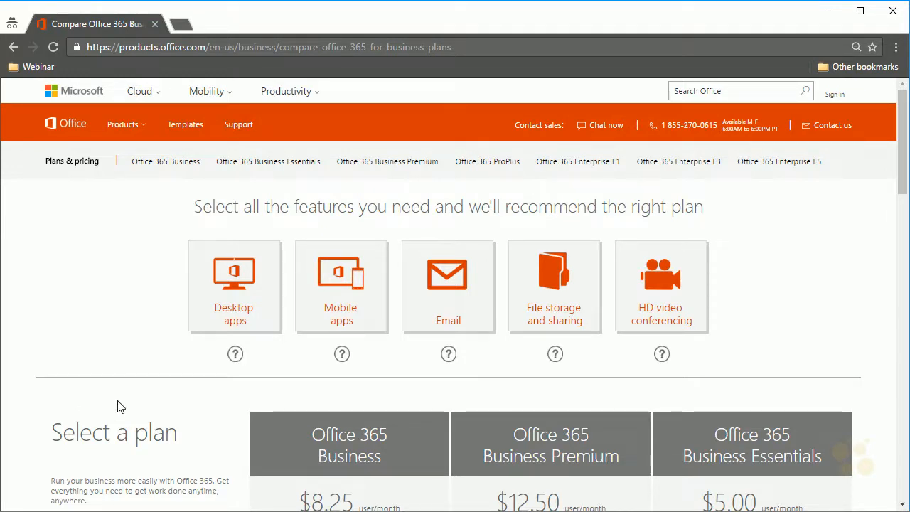
scroll(113, 407, down, 3)
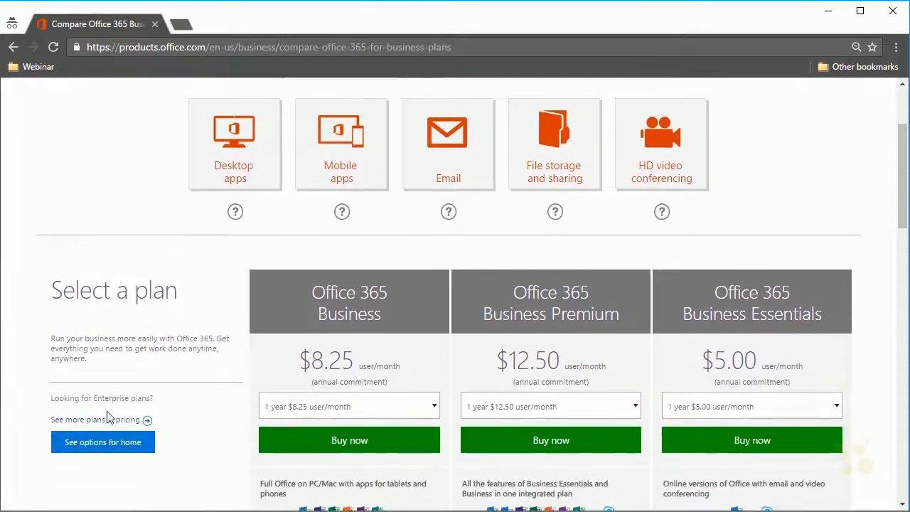
scroll(144, 354, up, 3)
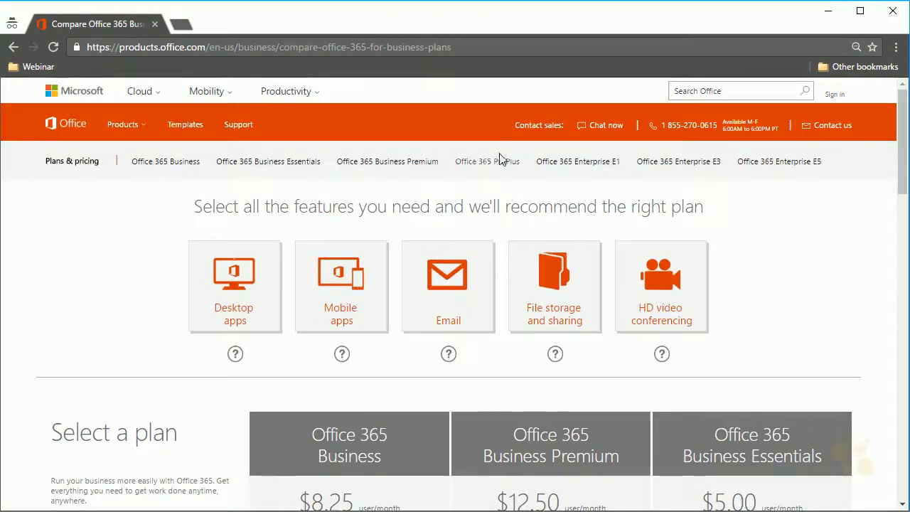
click(682, 166)
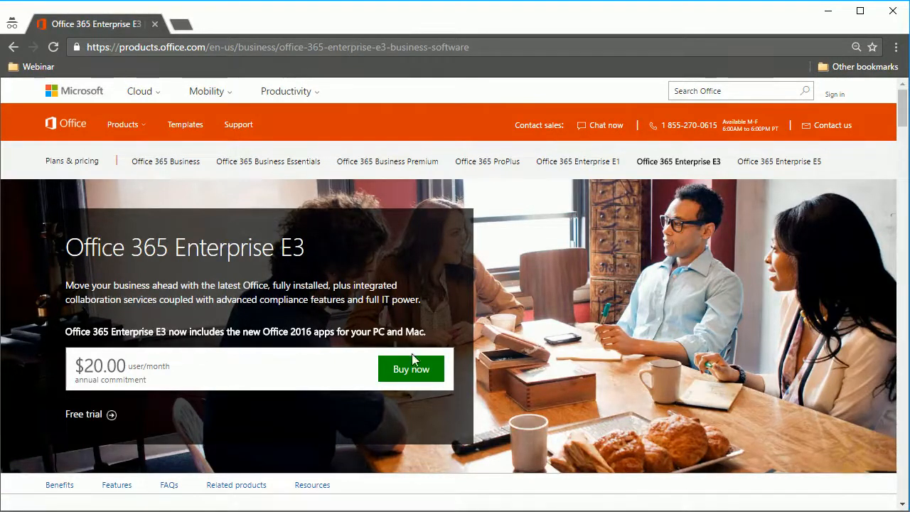
- Start buying the Enterprise E3 plan, keeping United States as the country
click(418, 373)
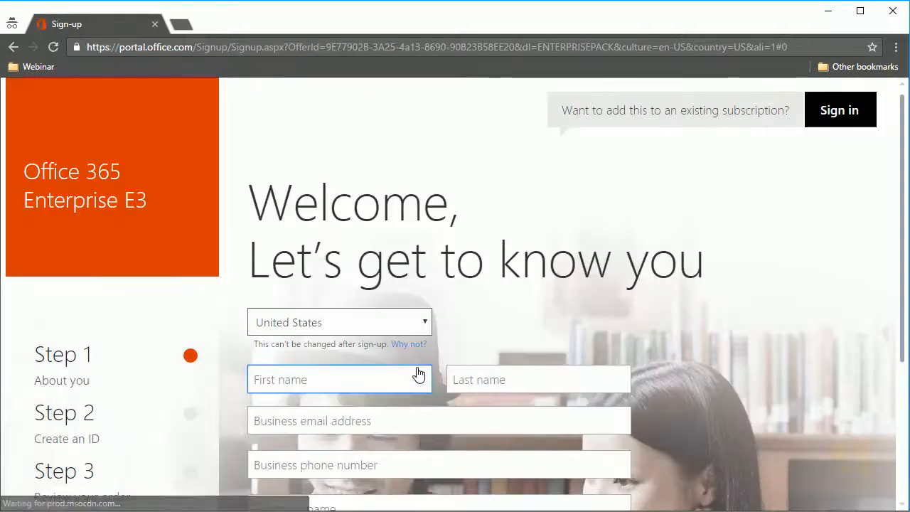
scroll(418, 375, down, 1)
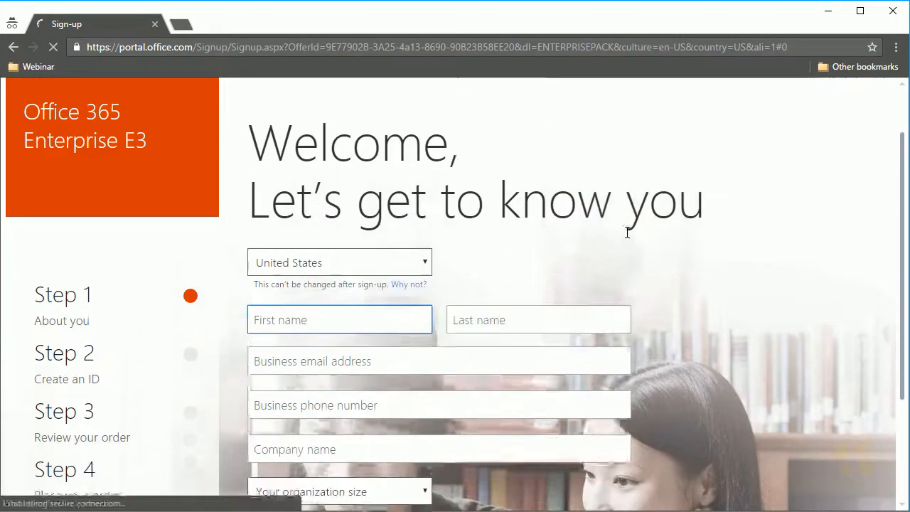
scroll(611, 267, down, 1)
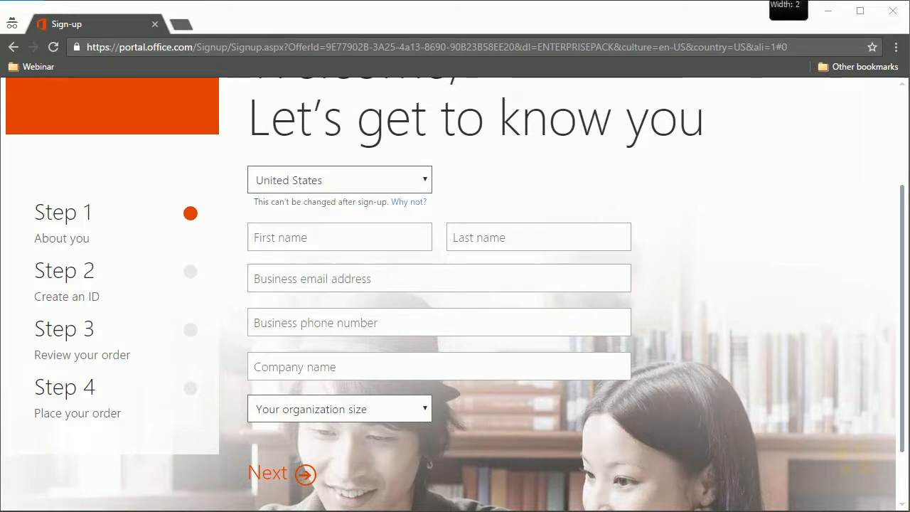
mouse_move(219, 148)
mouse_down()
mouse_move(231, 182)
mouse_move(332, 211)
mouse_move(439, 206)
mouse_up()
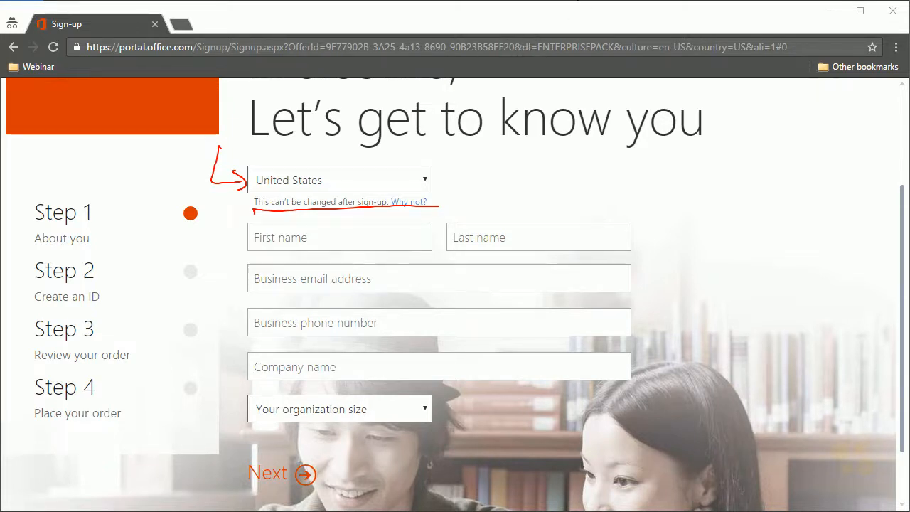
click(425, 182)
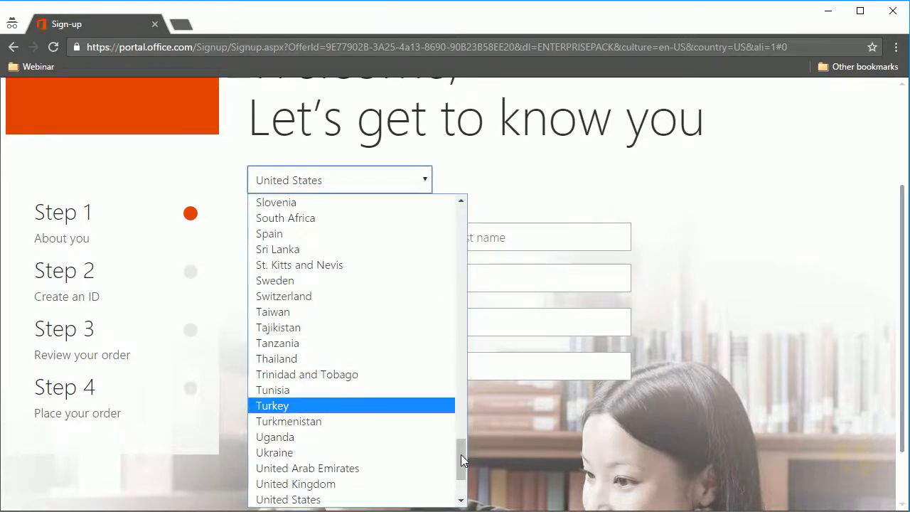
drag(461, 454, 481, 225)
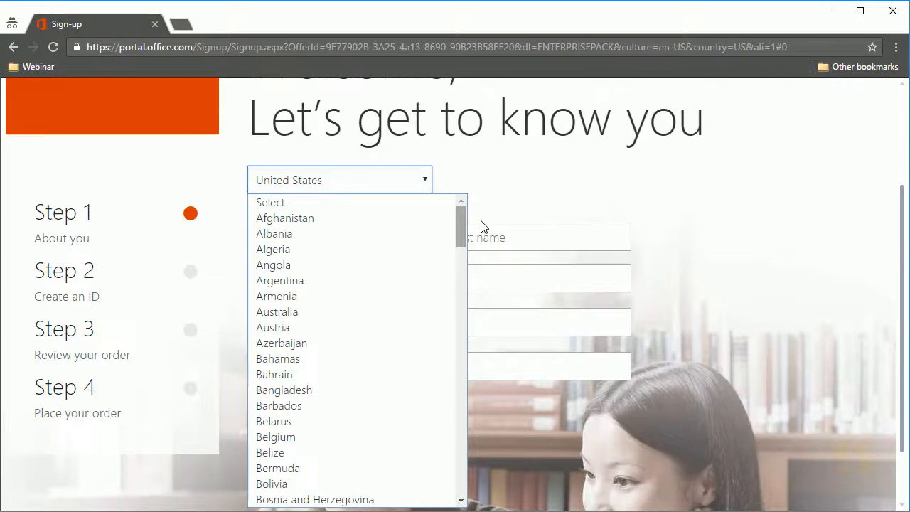
click(509, 186)
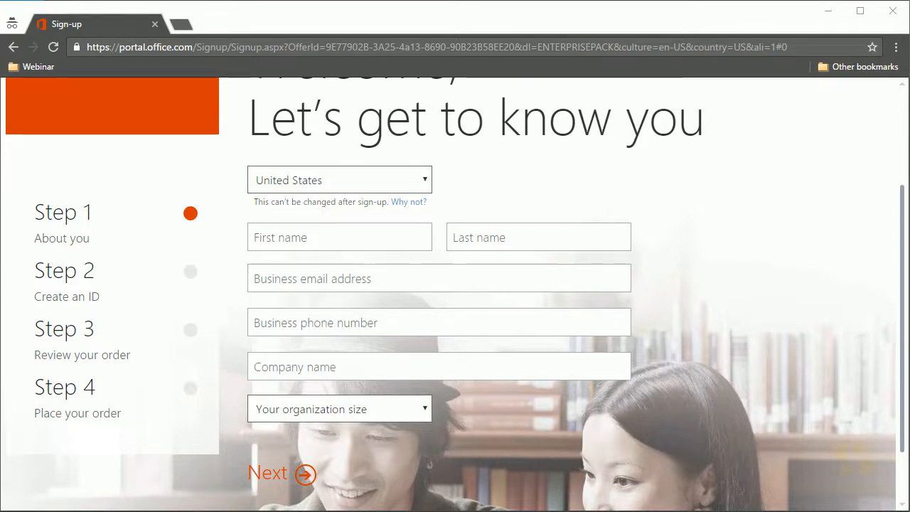
- Enter the owner's first and last name and set organization size to 2-4 people
click(318, 290)
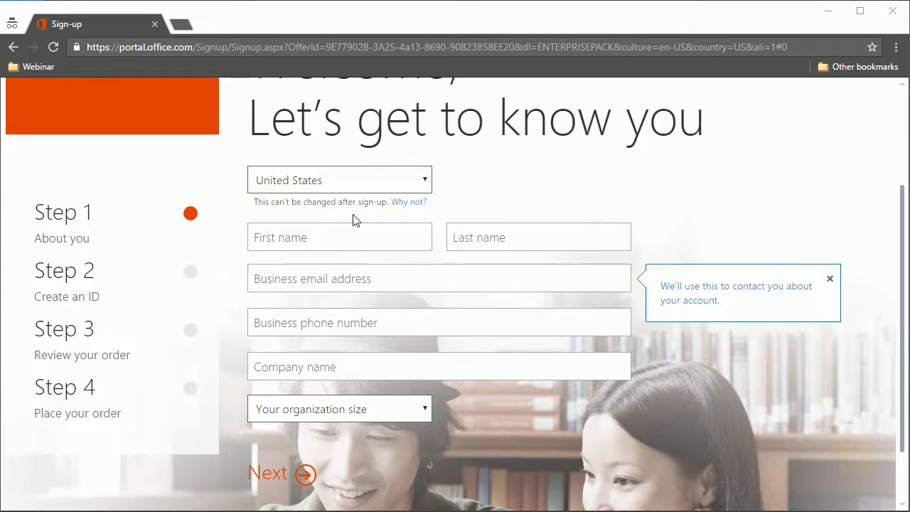
click(643, 167)
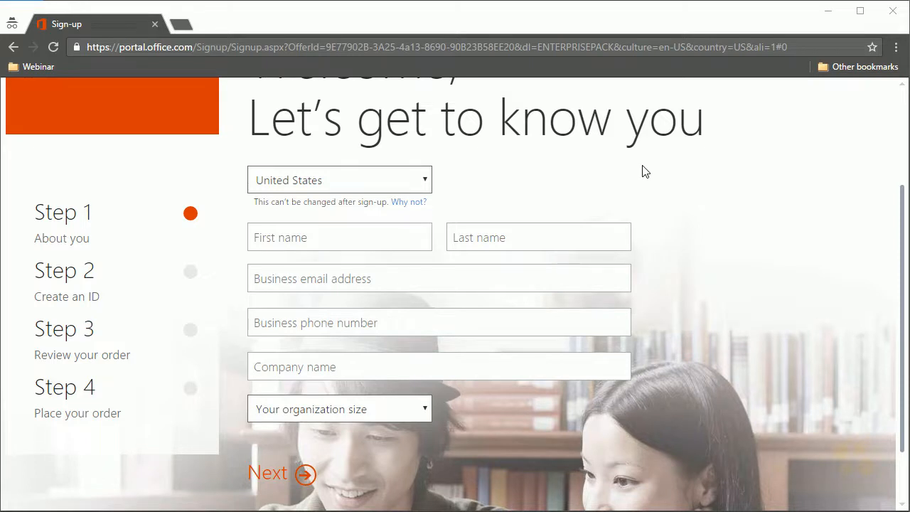
click(341, 239)
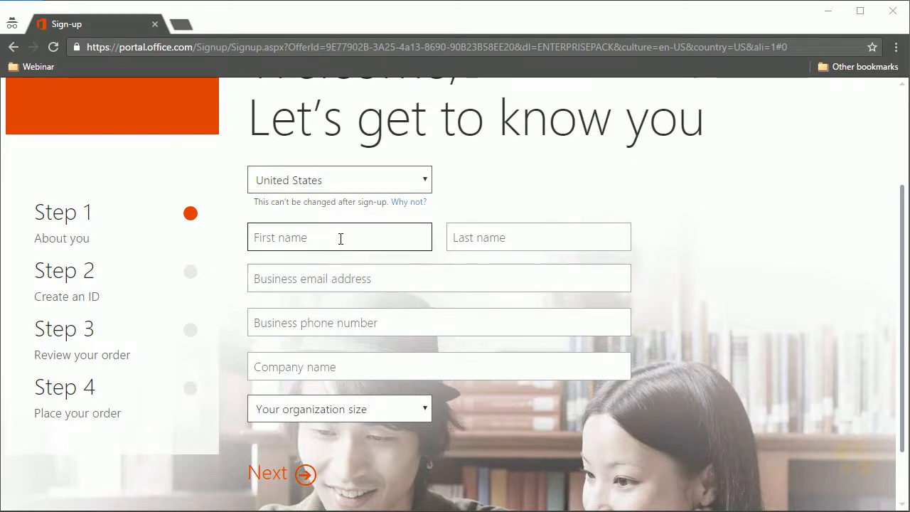
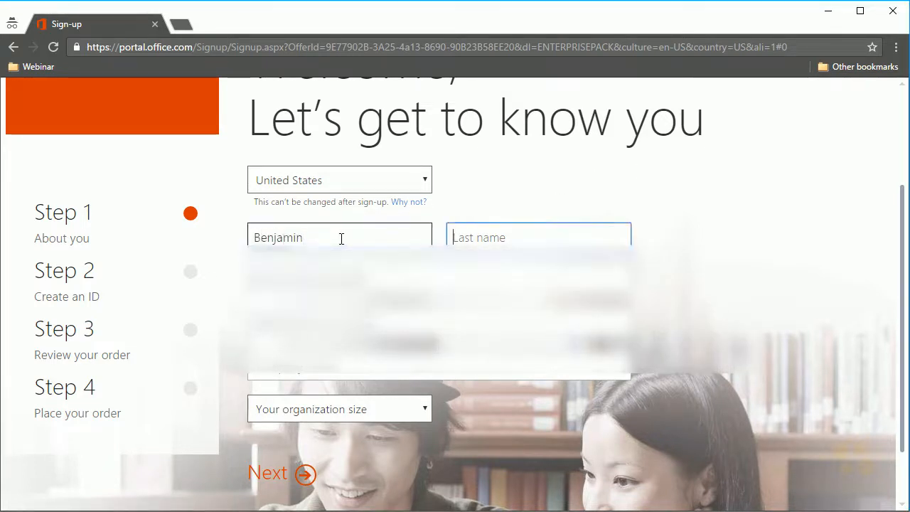
key(Tab)
key(Tab)
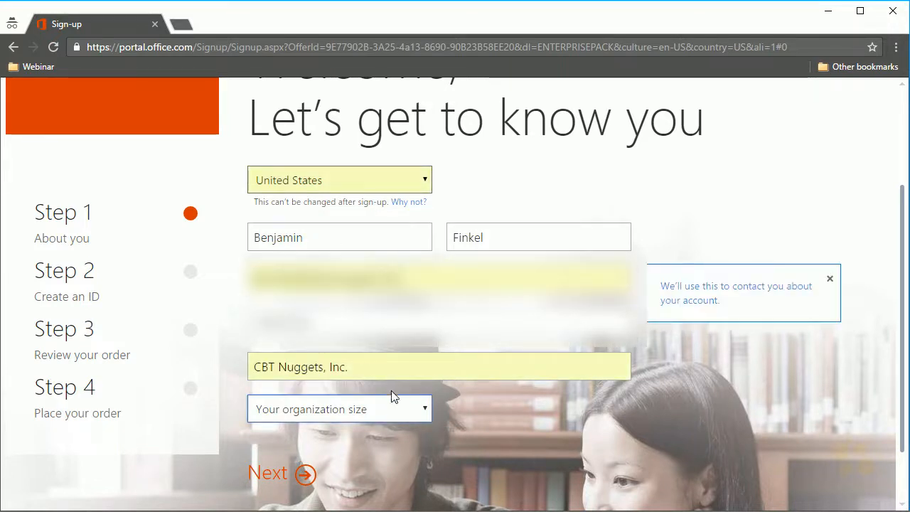
click(391, 410)
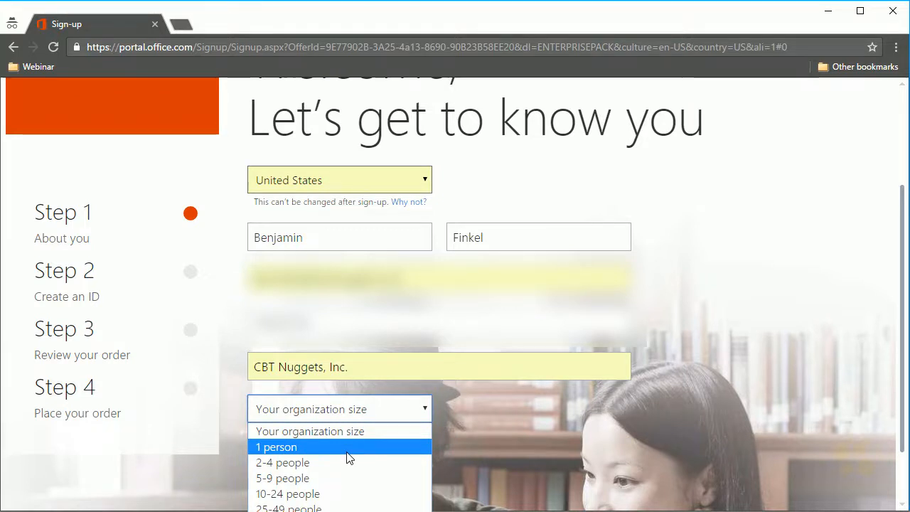
click(328, 464)
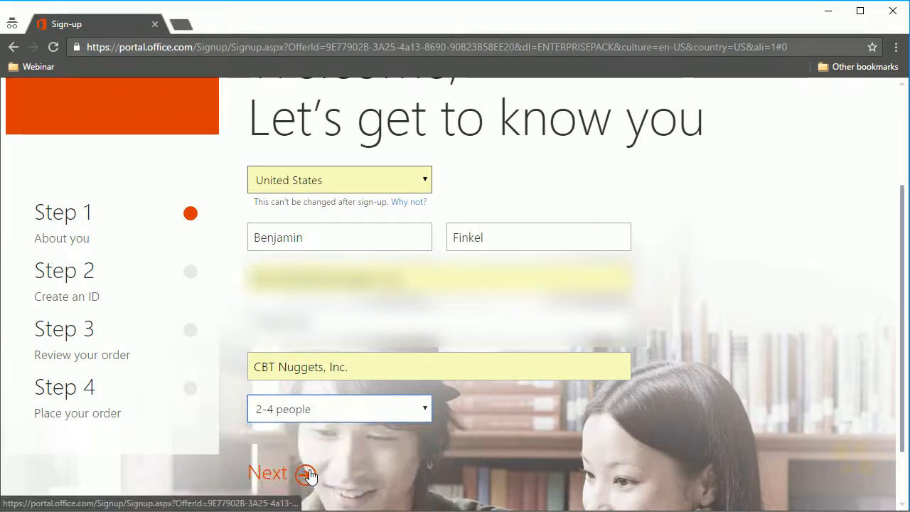
- Enter the business street address, city and ZIP code, then continue to user ID creation
click(308, 474)
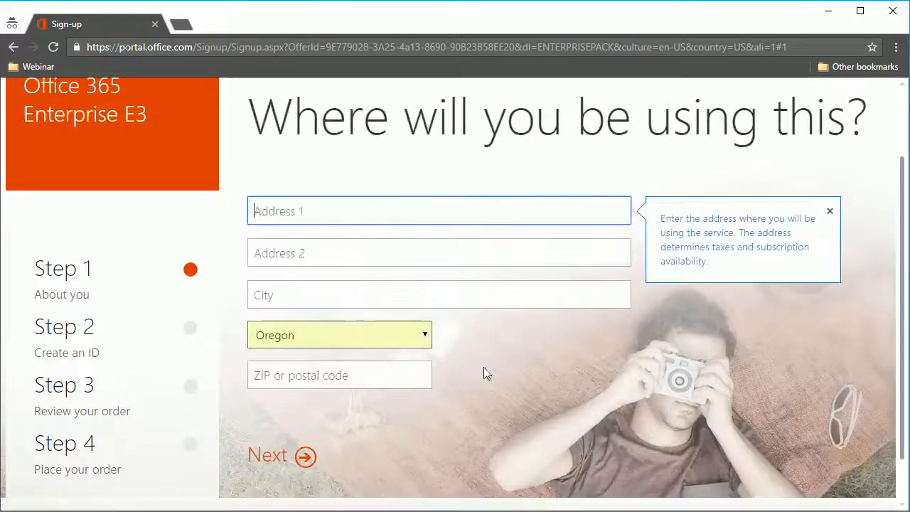
key(Tab)
key(Tab)
key(Tab)
key(Tab)
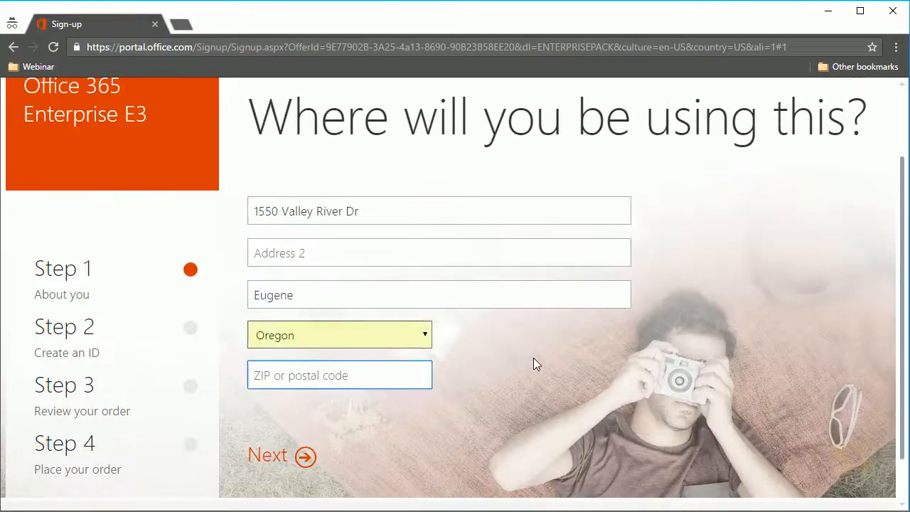
click(307, 456)
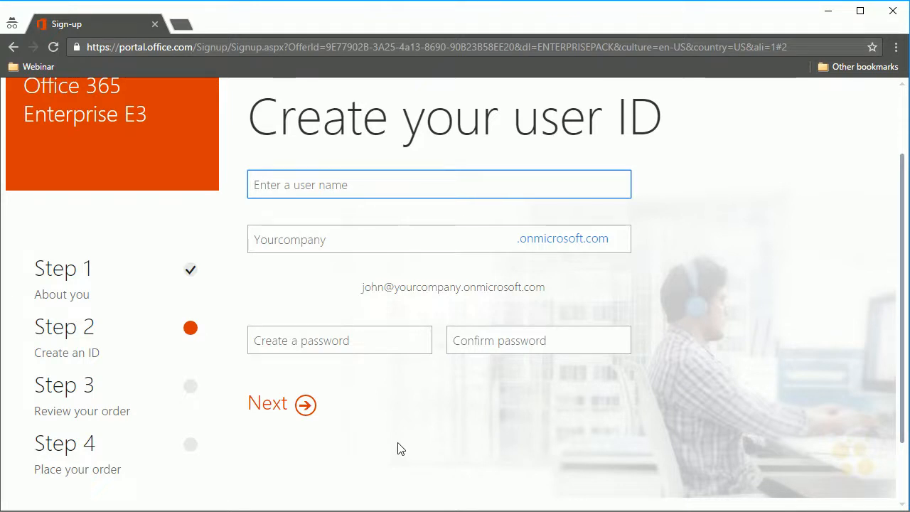
- Enter the account user name and the company name for the .onmicrosoft.com domain
key(Tab)
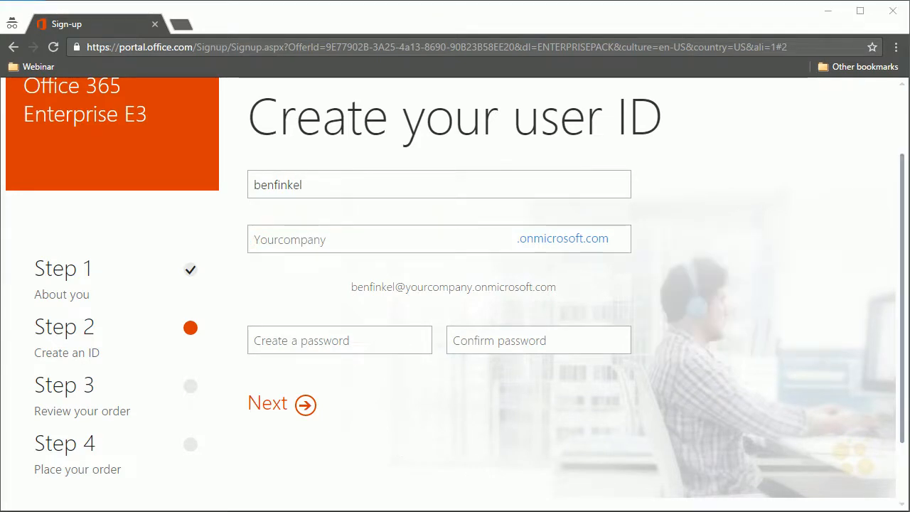
mouse_move(507, 236)
mouse_down()
mouse_move(584, 266)
mouse_move(624, 232)
mouse_move(635, 235)
mouse_up()
drag(216, 189, 234, 242)
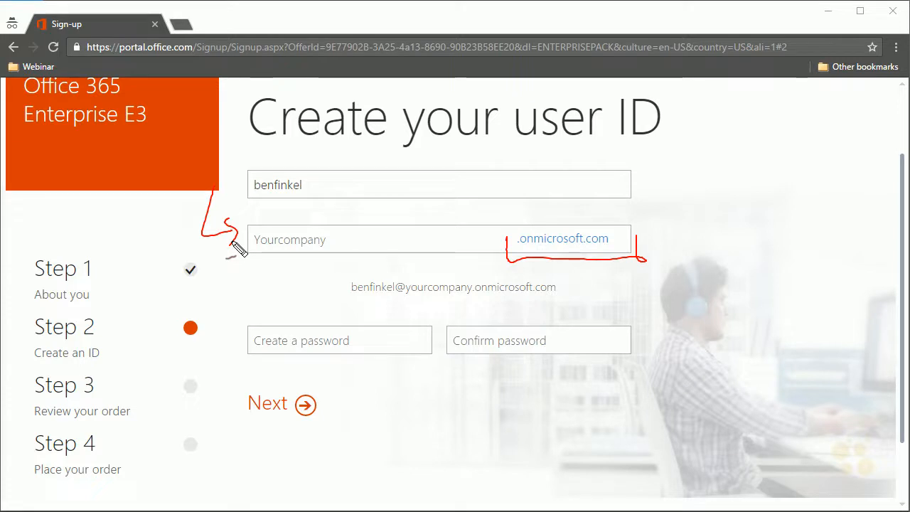
key(Escape)
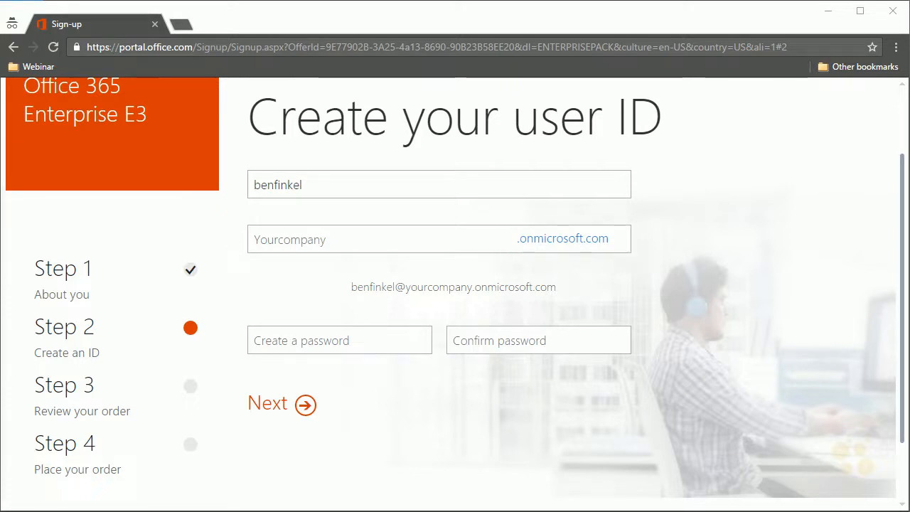
click(294, 242)
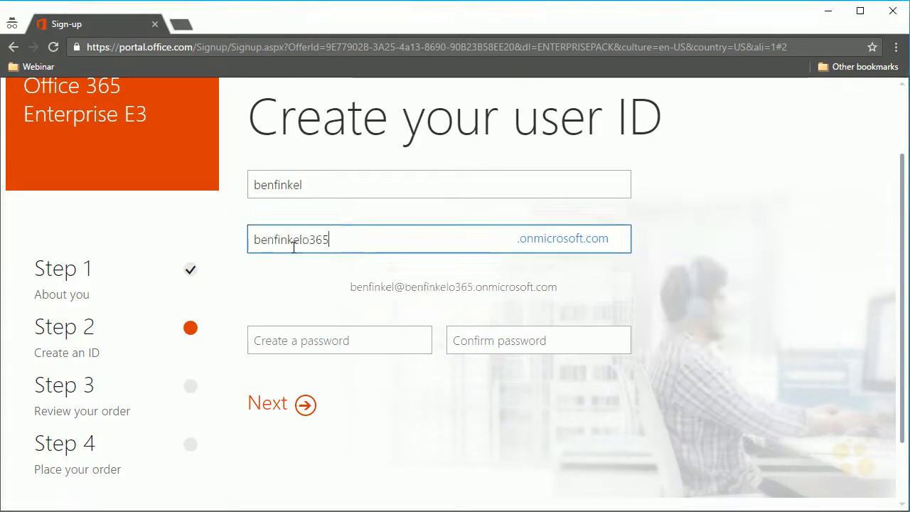
key(Tab)
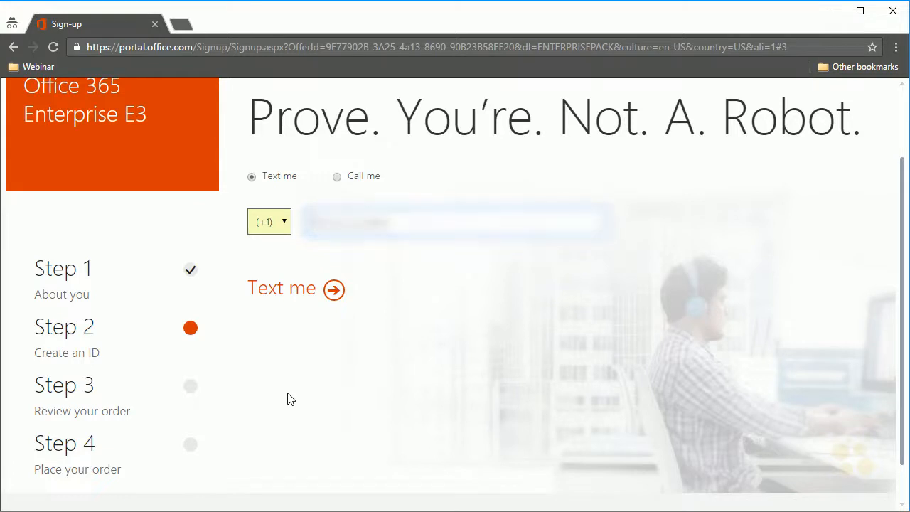
- Enter the phone number, get a verification code by text, and submit the received code
key(Tab)
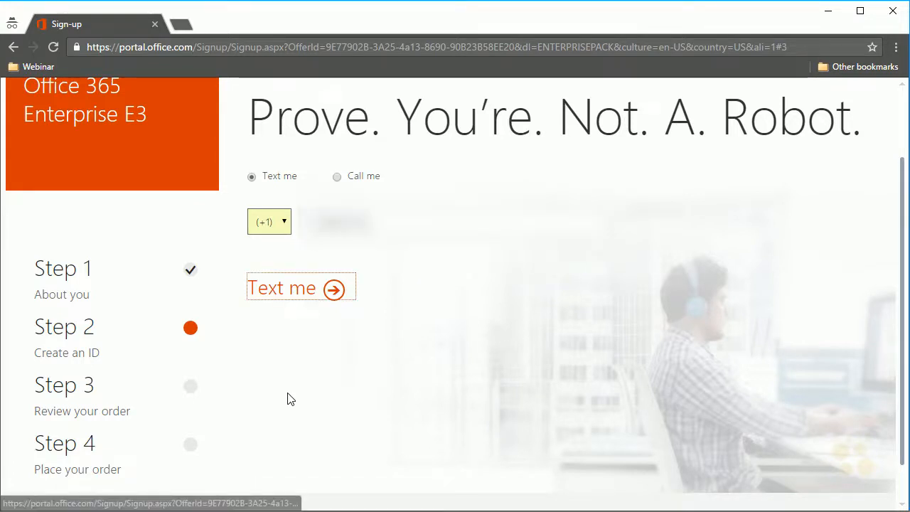
click(321, 293)
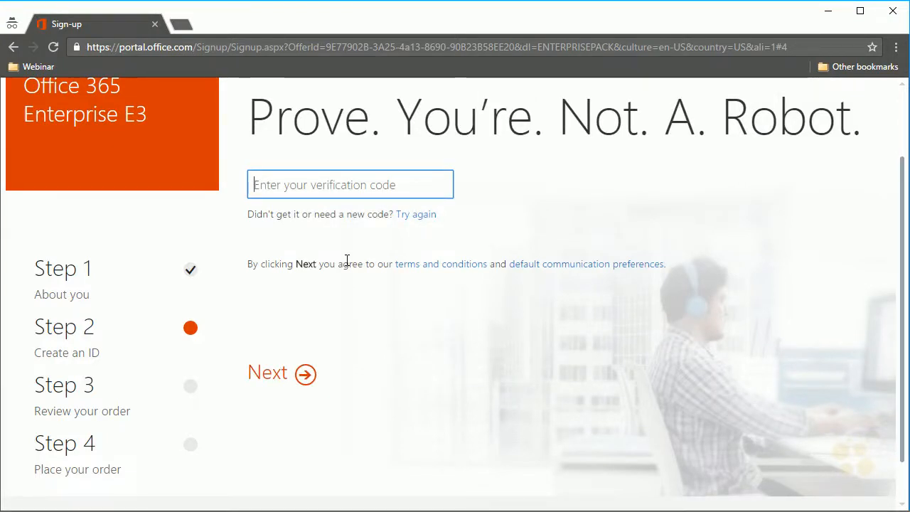
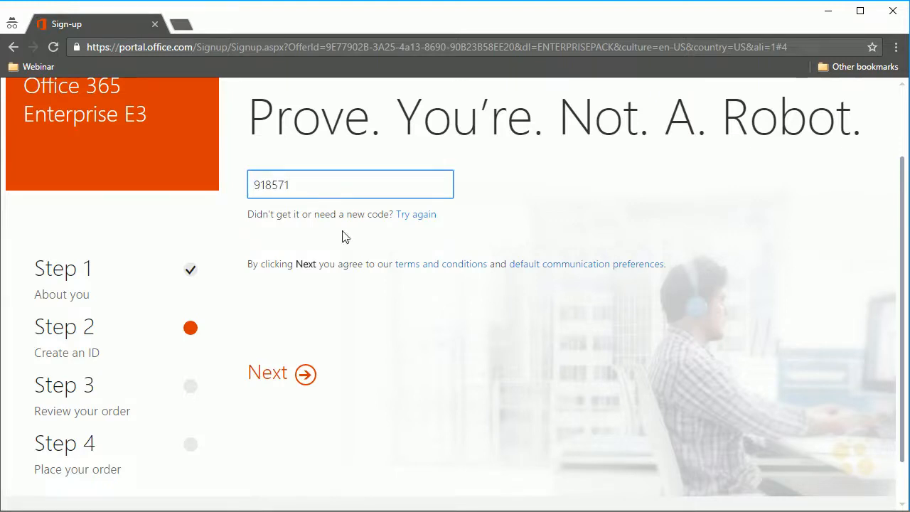
click(305, 373)
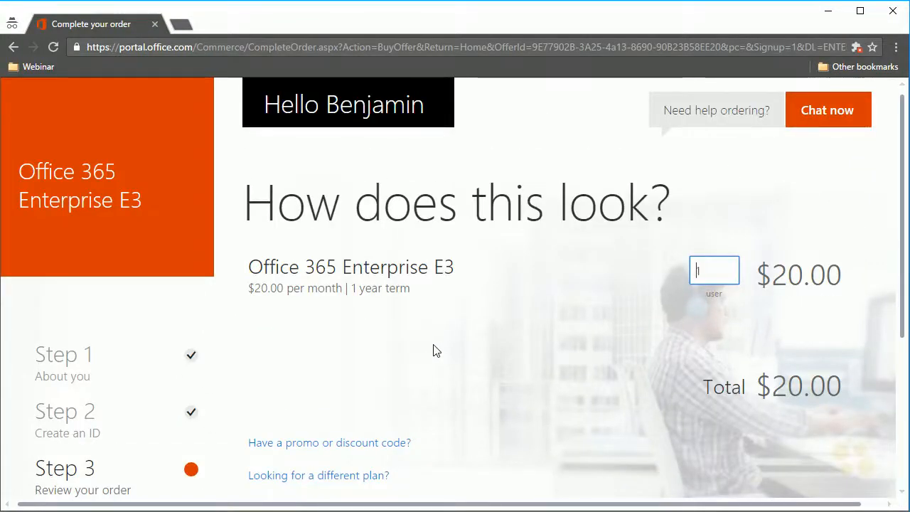
- Change the user quantity to 5, set it back to 1, and place the order
scroll(463, 375, down, 2)
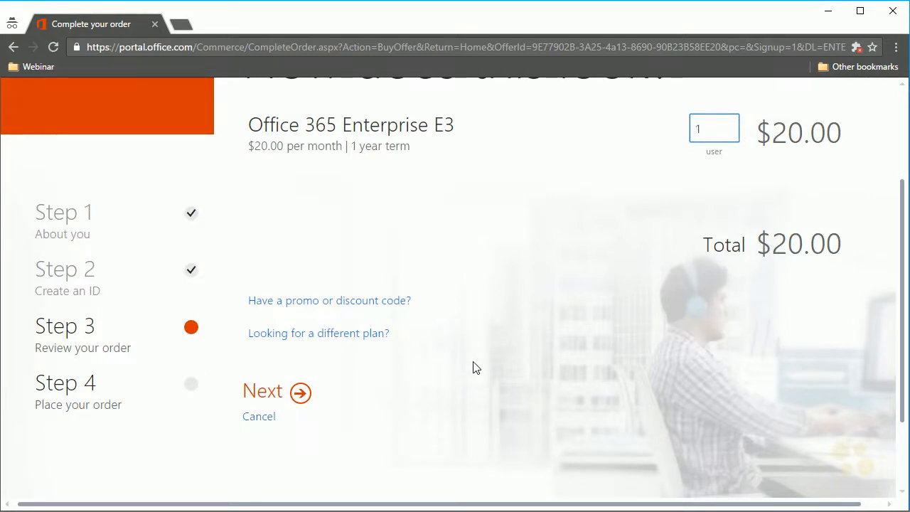
drag(710, 131, 683, 126)
text(5)
key(Tab)
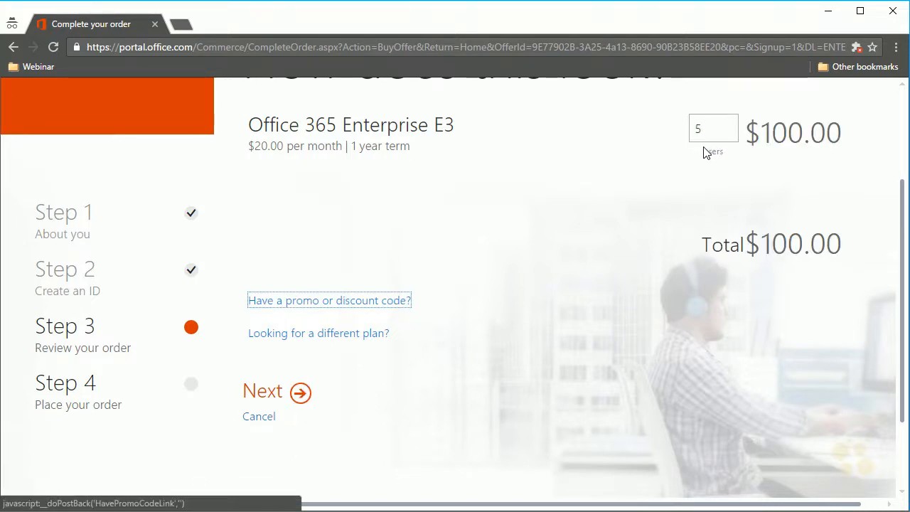
drag(708, 133, 664, 122)
key(BackSpace)
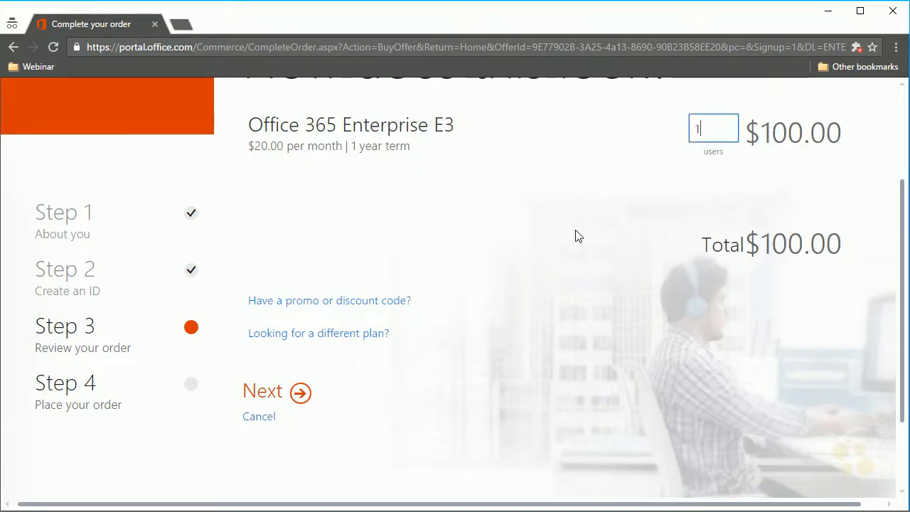
text(1)
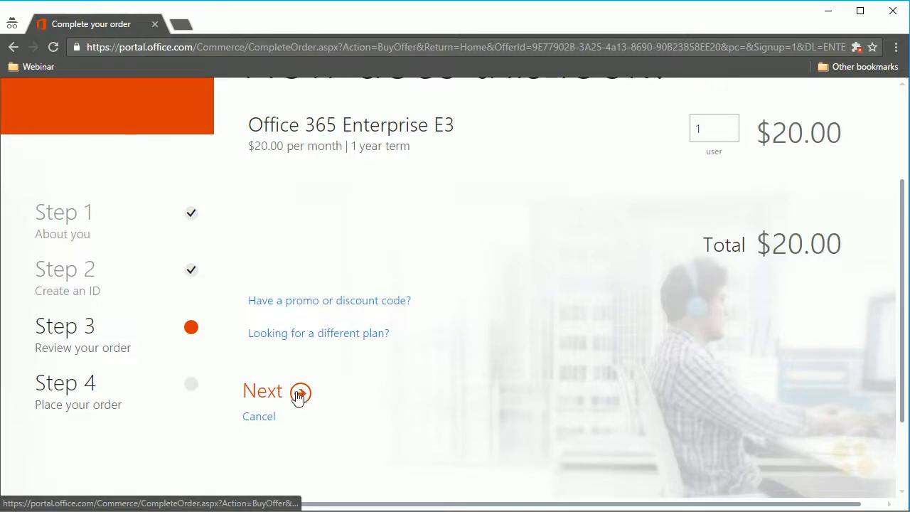
click(299, 394)
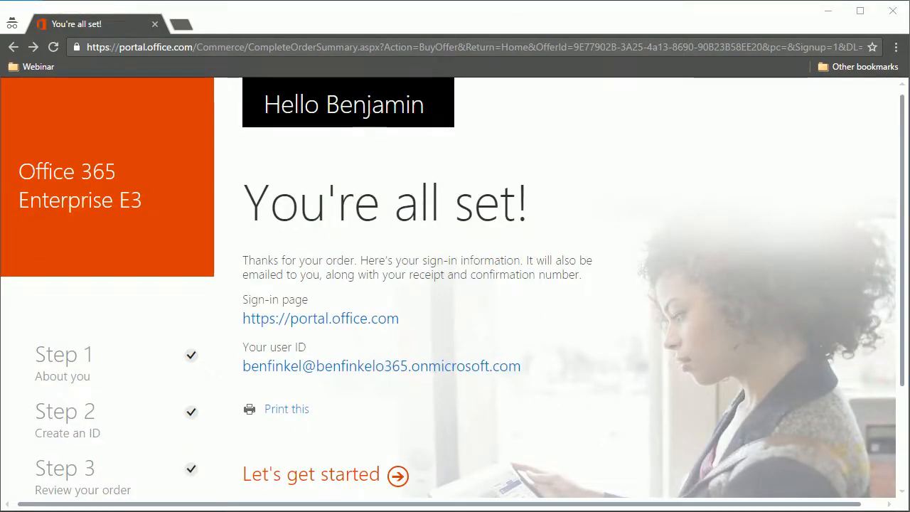
- Annotate the sign-in details, then continue to the Office 365 home page
drag(229, 278, 222, 324)
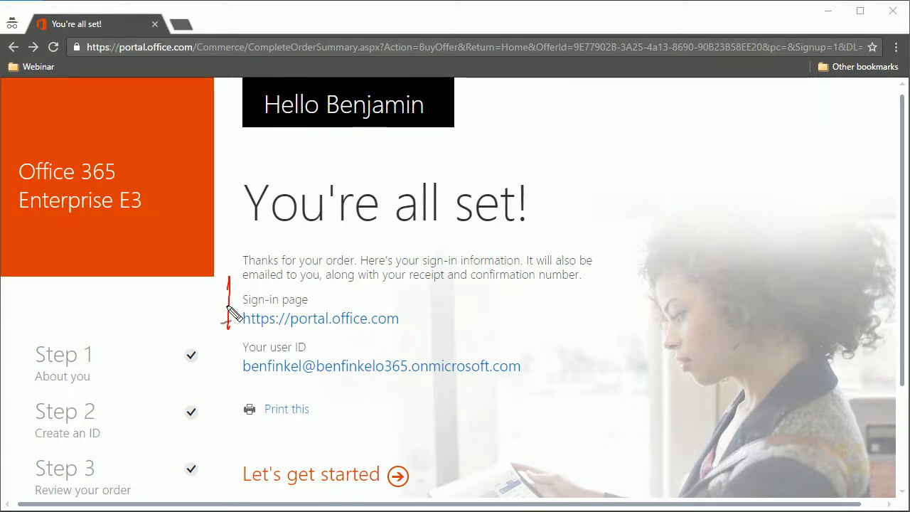
mouse_move(249, 385)
mouse_down()
mouse_move(239, 388)
mouse_move(541, 383)
mouse_up()
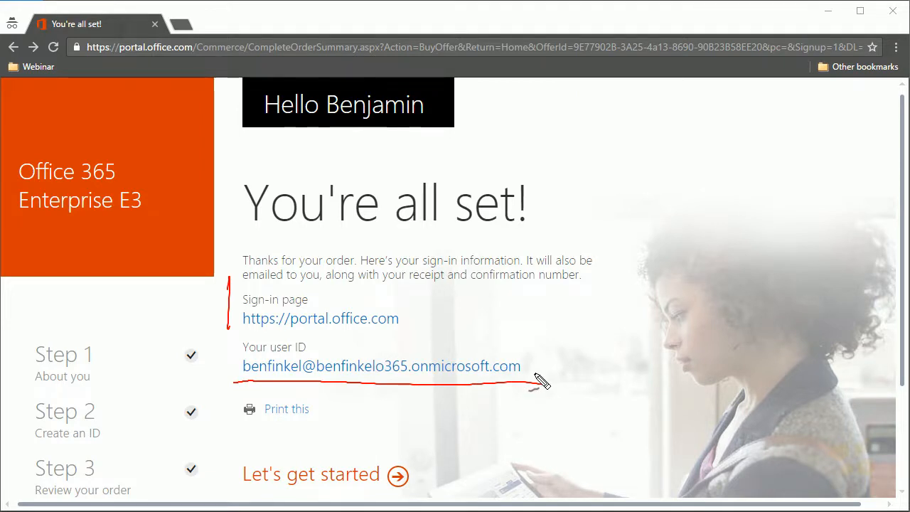
drag(355, 309, 370, 336)
key(Escape)
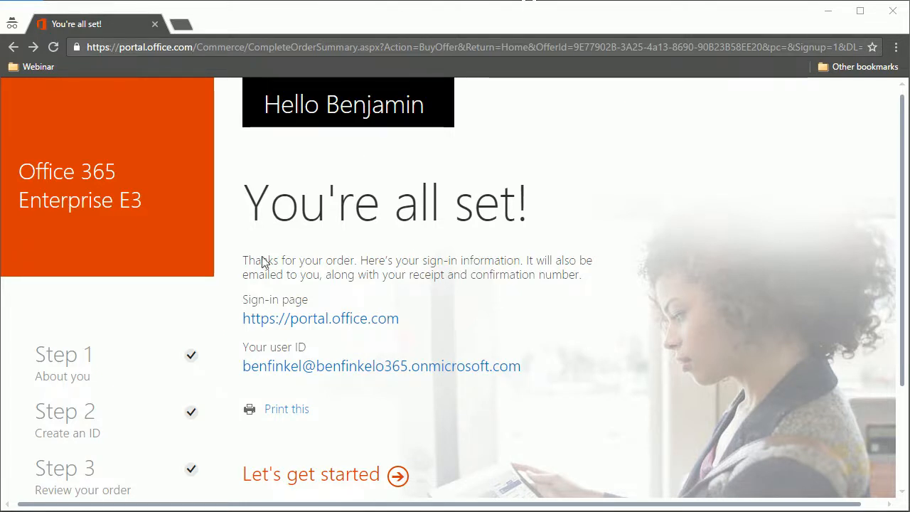
click(317, 477)
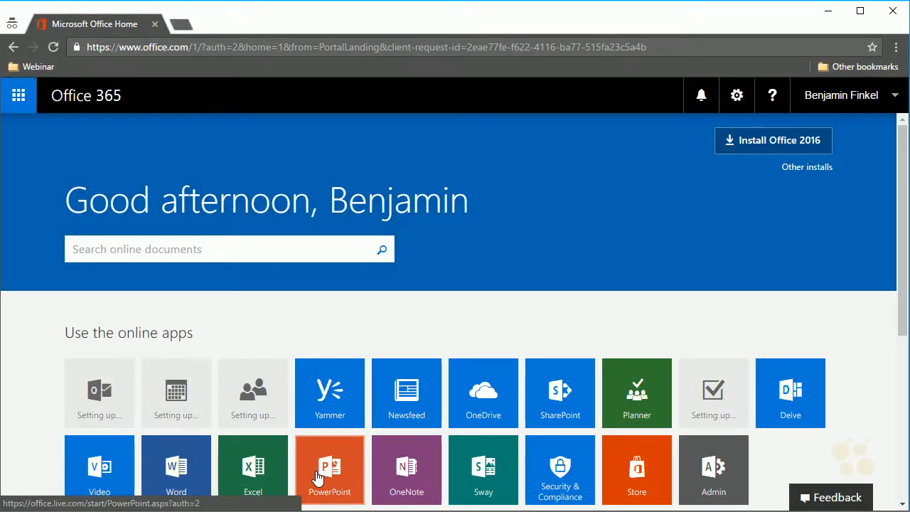
- Open the Admin tile from the app launcher to reach the admin center
click(20, 99)
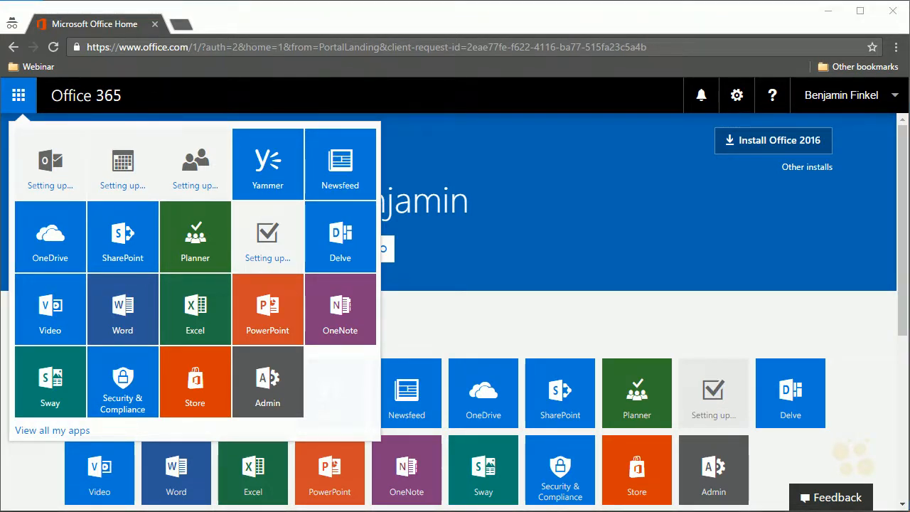
drag(264, 327, 222, 343)
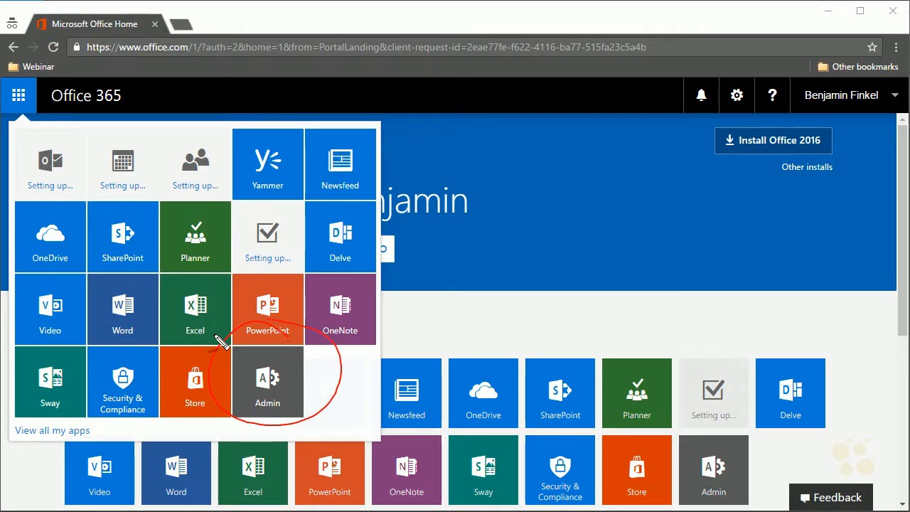
key(Escape)
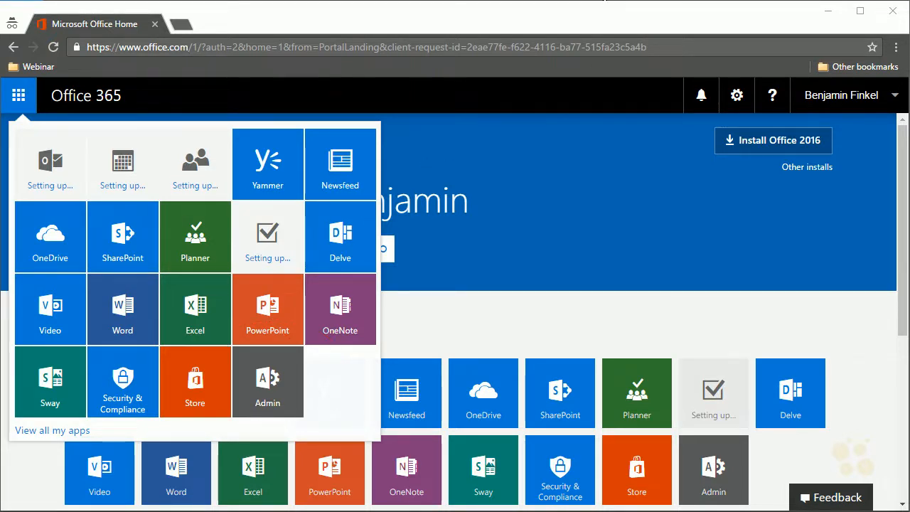
click(265, 384)
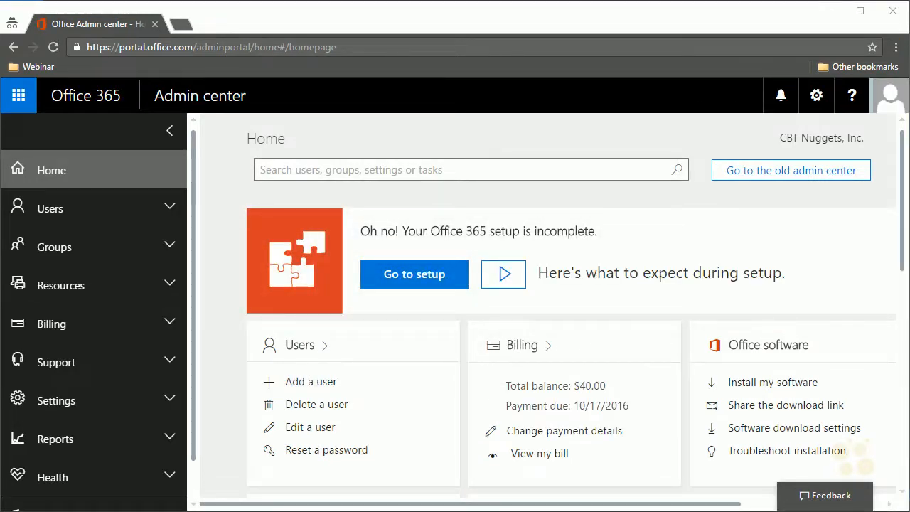
- Open Active users and review the owner's license and admin role without making changes
click(146, 209)
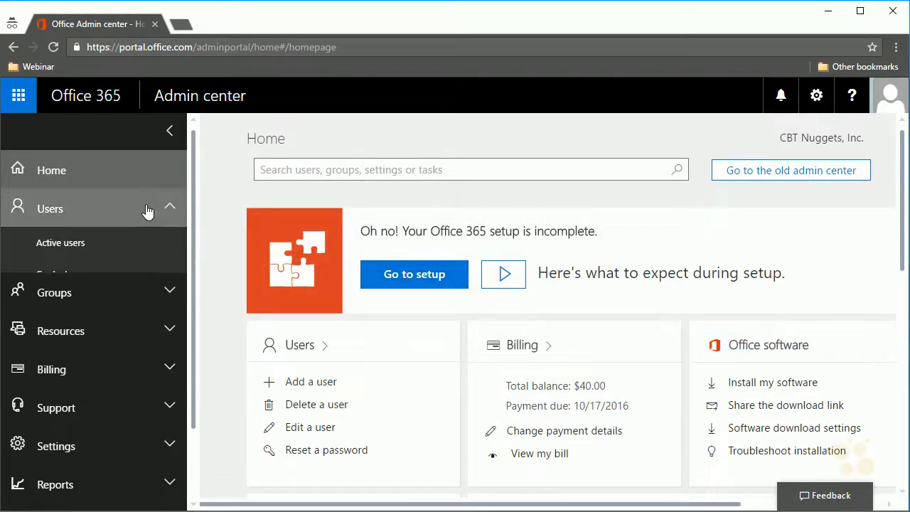
click(110, 261)
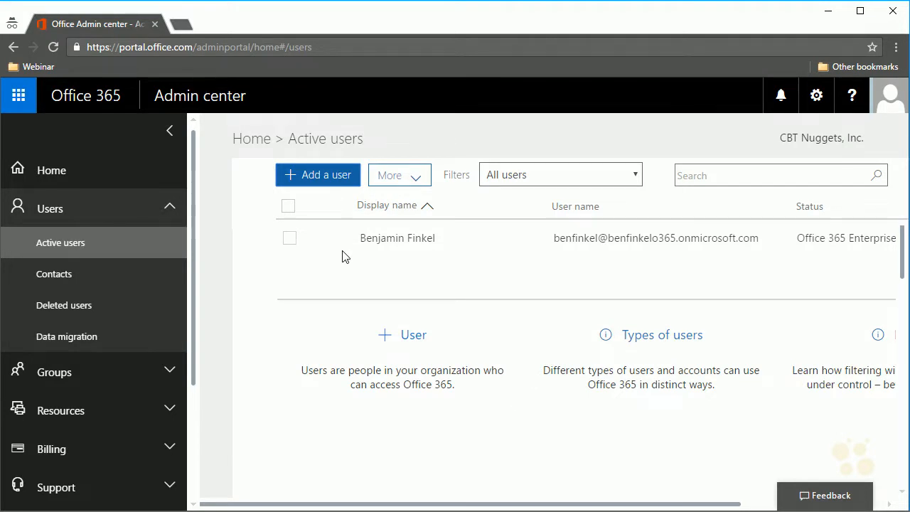
click(465, 246)
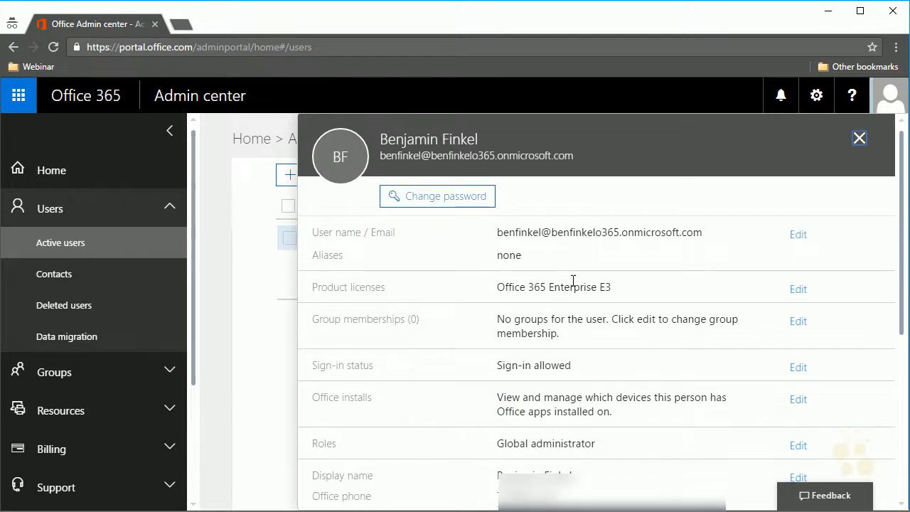
drag(497, 288, 617, 288)
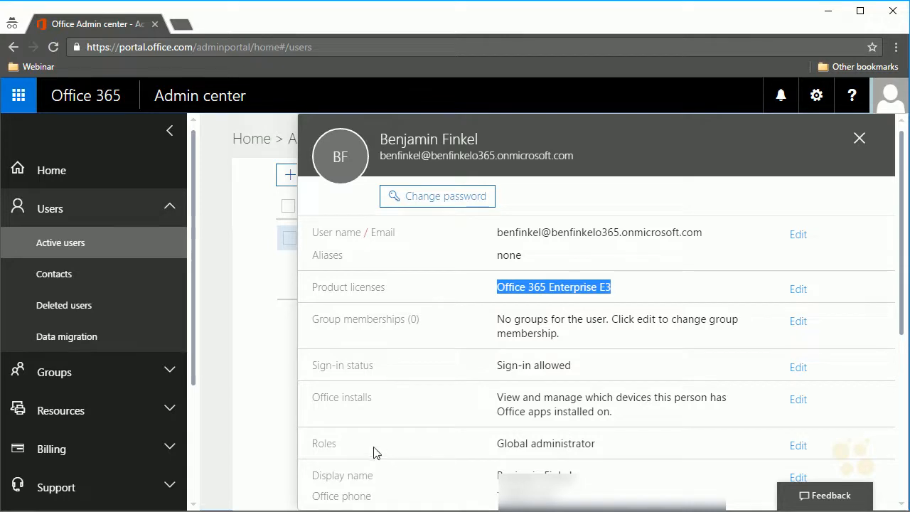
click(553, 442)
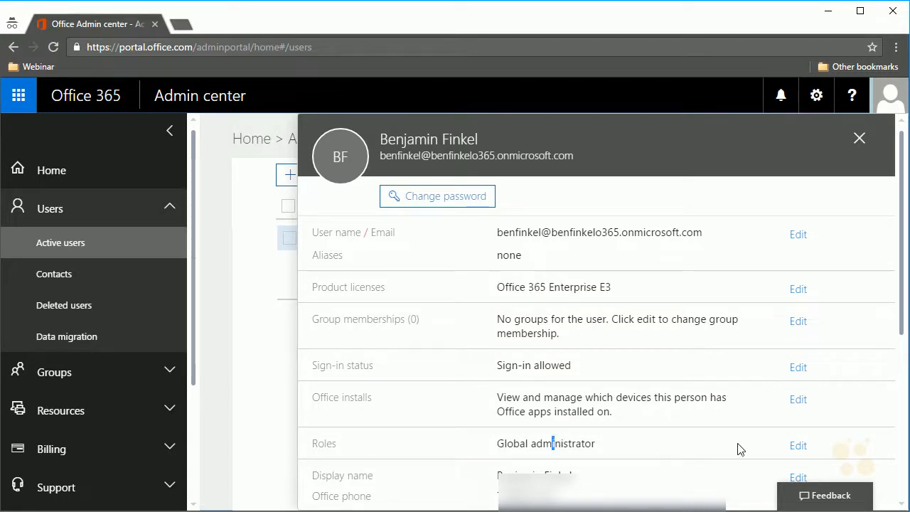
click(781, 455)
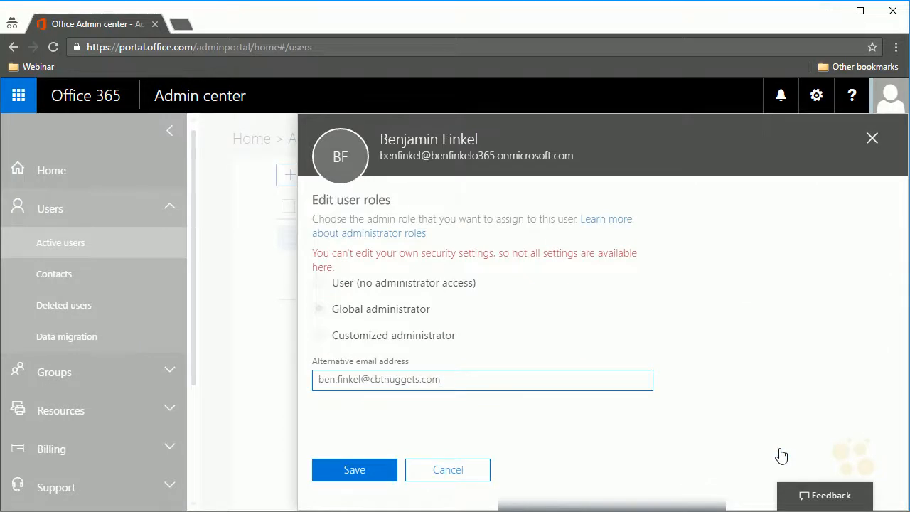
click(873, 140)
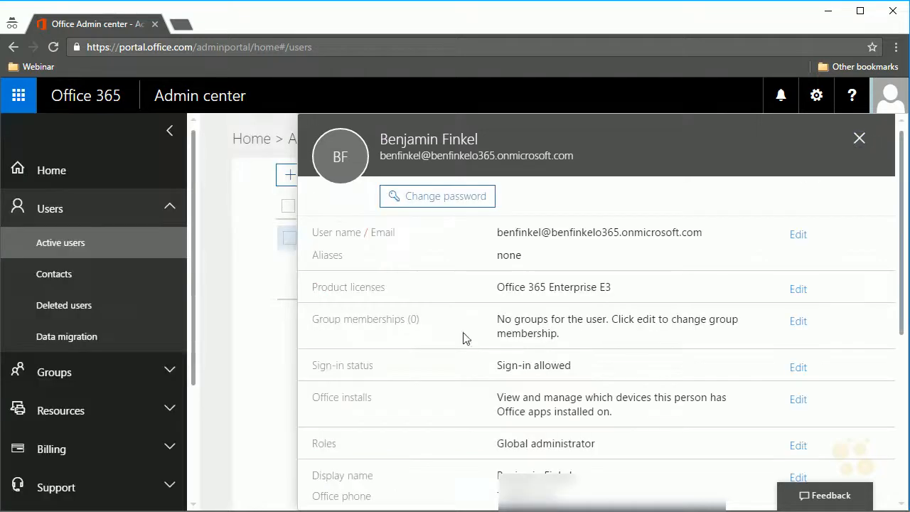
click(858, 138)
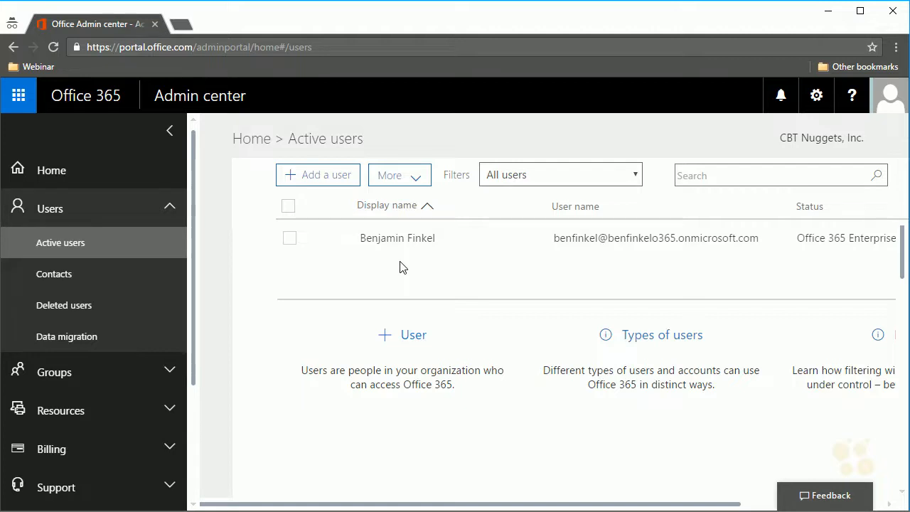
- Add a new user and enter their first name, last name and user name
click(408, 346)
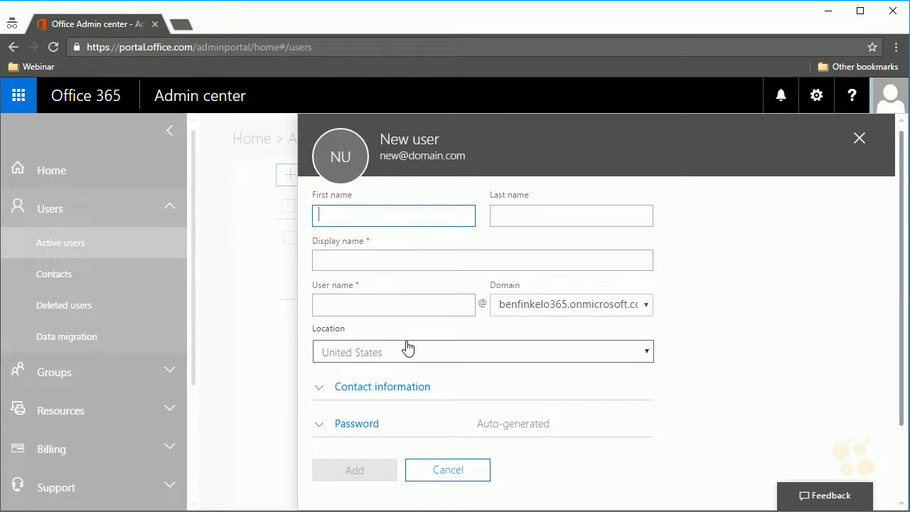
text(Jane)
key(Tab)
text(Doe)
key(Tab)
key(Tab)
text(Janedoe)
key(Tab)
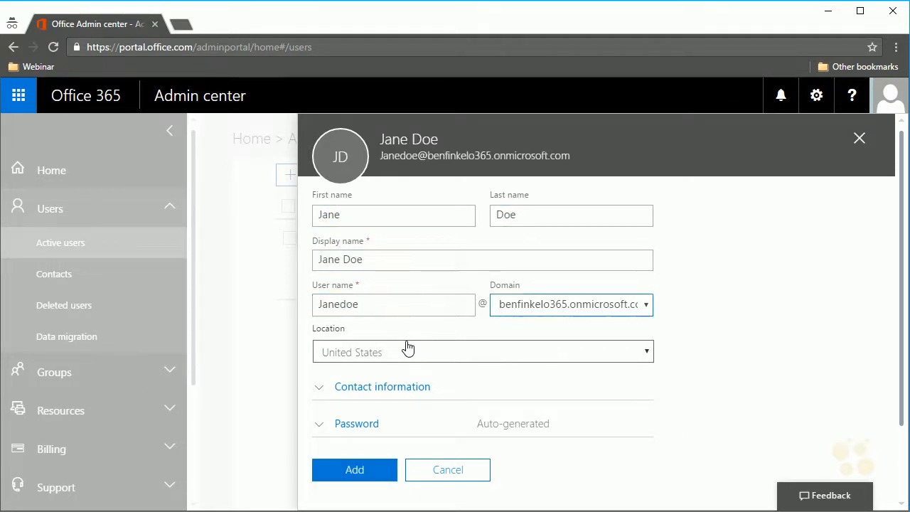
key(Tab)
key(Tab)
- Switch off the Enterprise E3 license and choose to create the user without a product license
scroll(420, 382, down, 2)
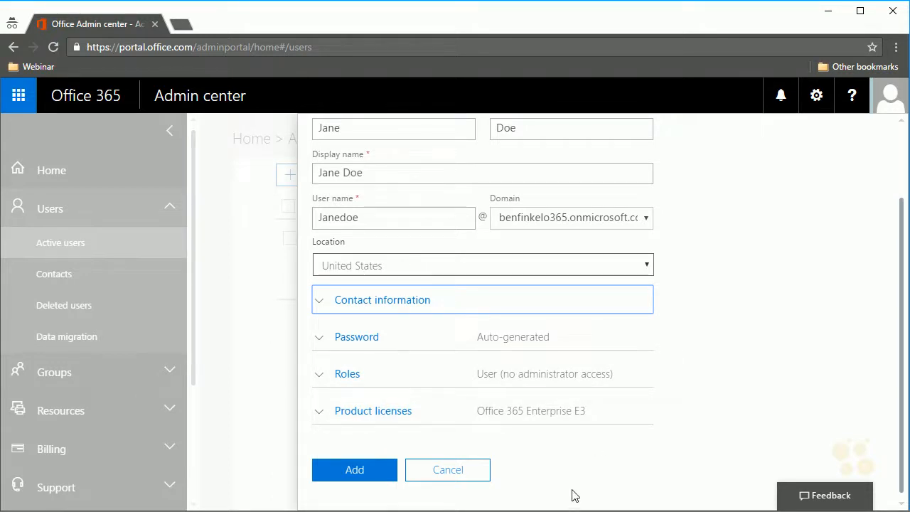
click(471, 419)
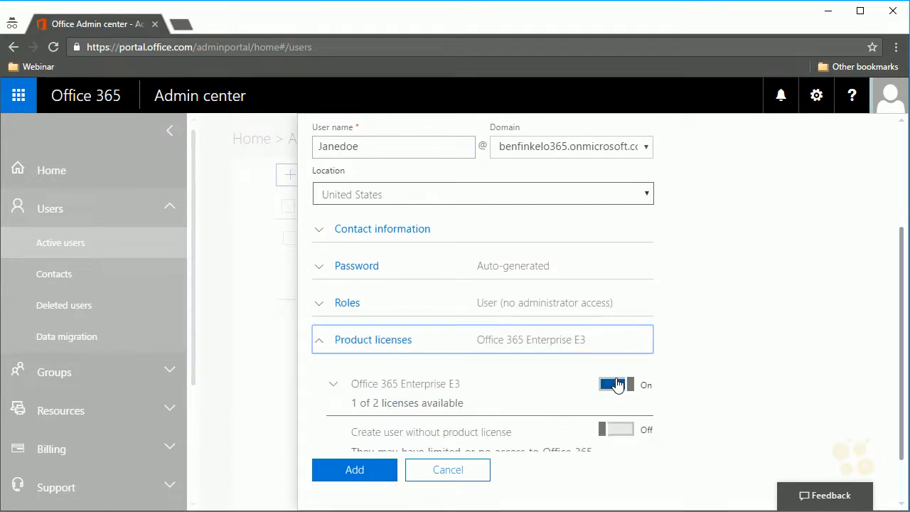
click(616, 385)
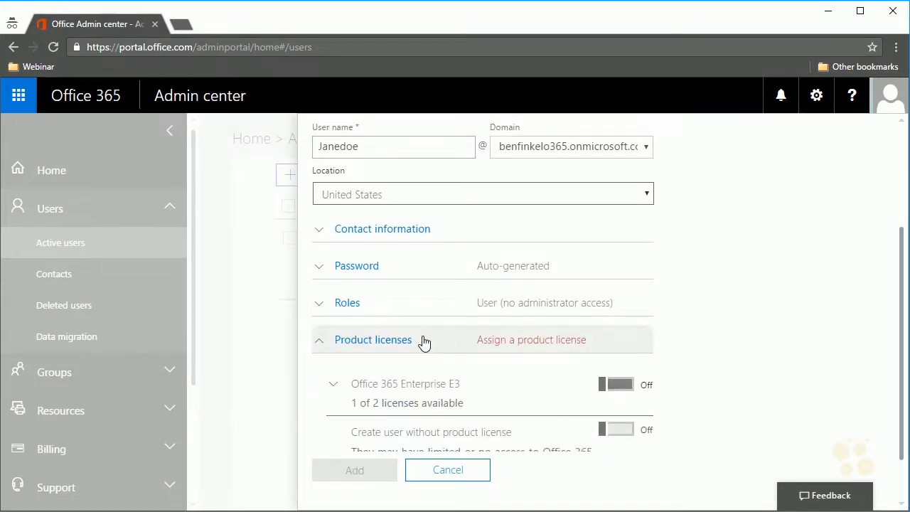
scroll(435, 370, down, 2)
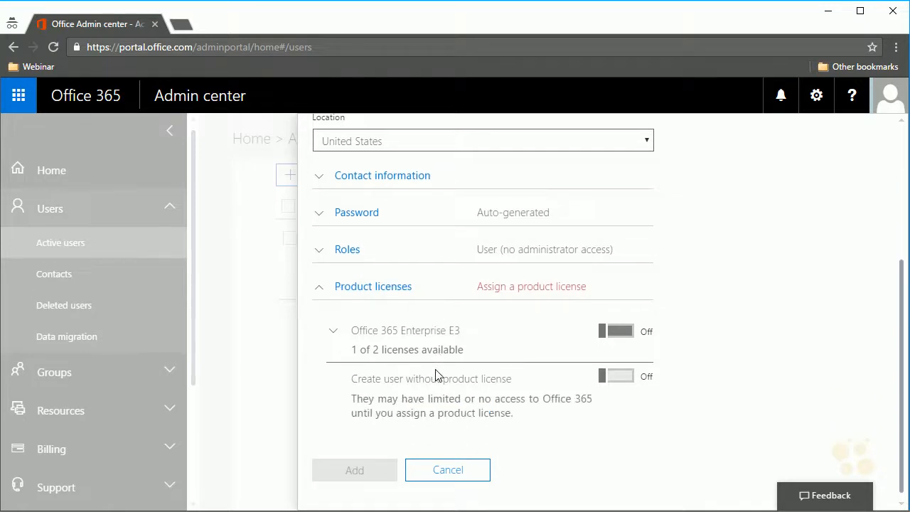
click(604, 386)
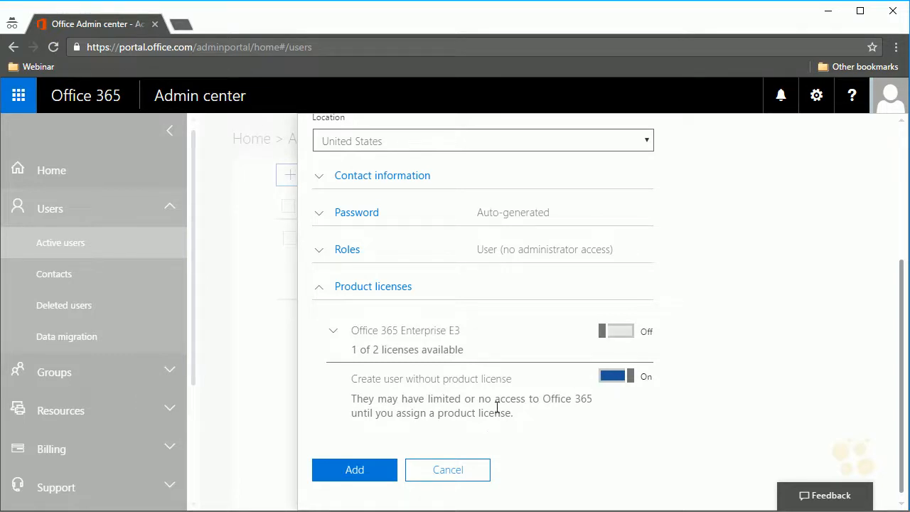
click(347, 286)
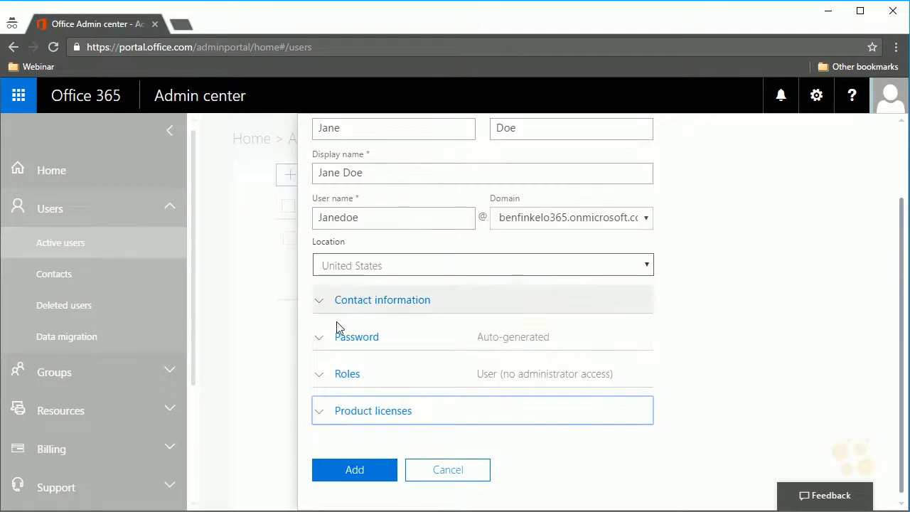
- Expand the new user's Roles and choose Customized administrator to show its role checkboxes
click(347, 375)
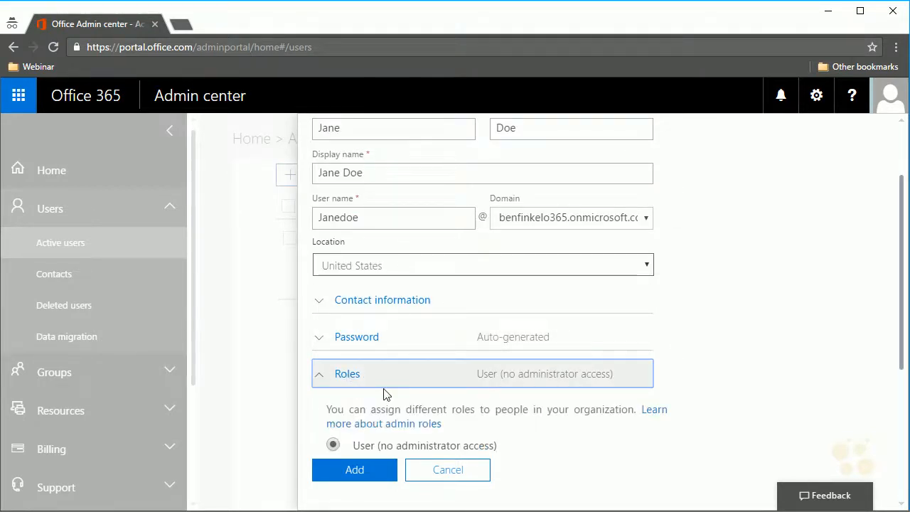
scroll(419, 386, down, 1)
scroll(420, 386, down, 2)
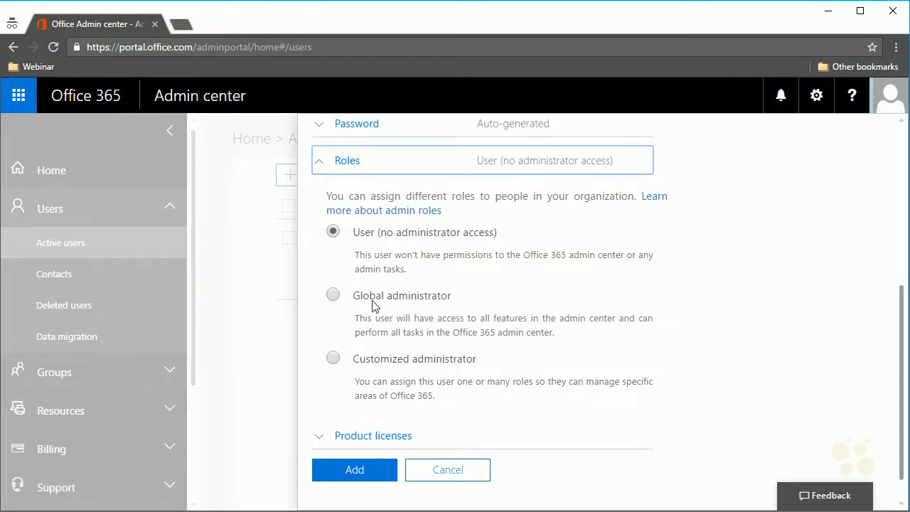
click(337, 360)
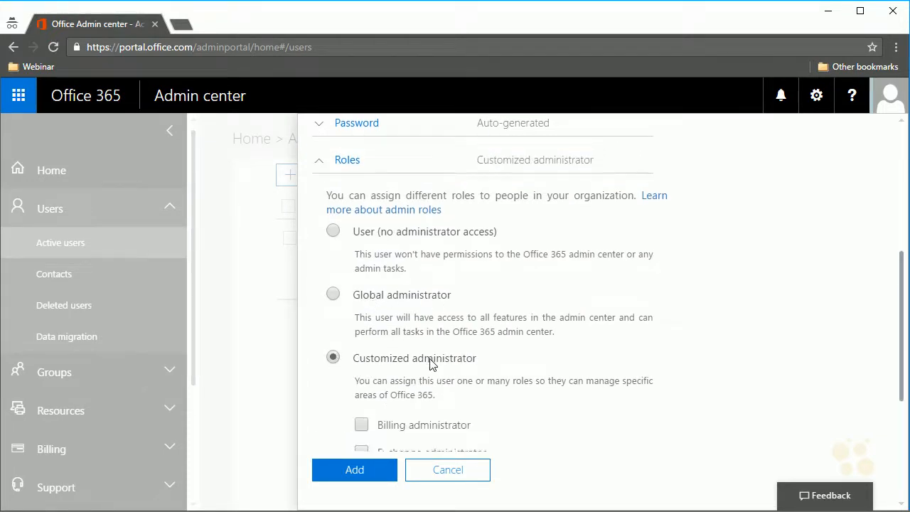
scroll(539, 329, down, 2)
scroll(540, 331, down, 1)
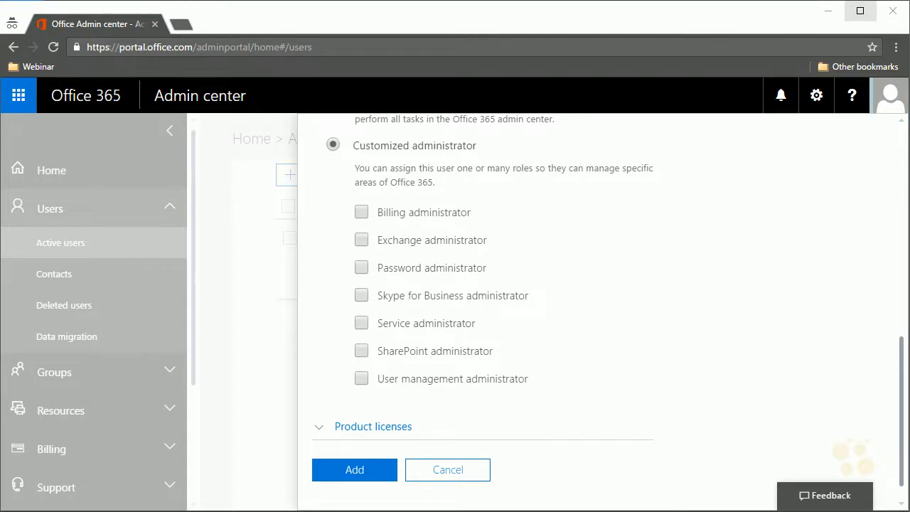
- Switch the new user's role to Global administrator
drag(293, 219, 343, 210)
drag(537, 209, 498, 222)
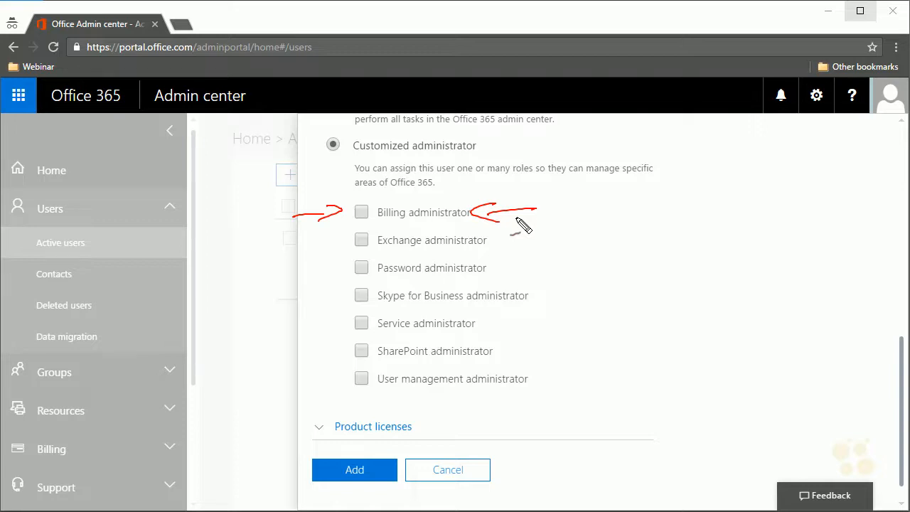
mouse_move(296, 271)
mouse_down()
mouse_move(347, 268)
mouse_move(326, 279)
mouse_up()
mouse_move(538, 266)
mouse_down()
mouse_move(500, 272)
mouse_move(533, 276)
mouse_up()
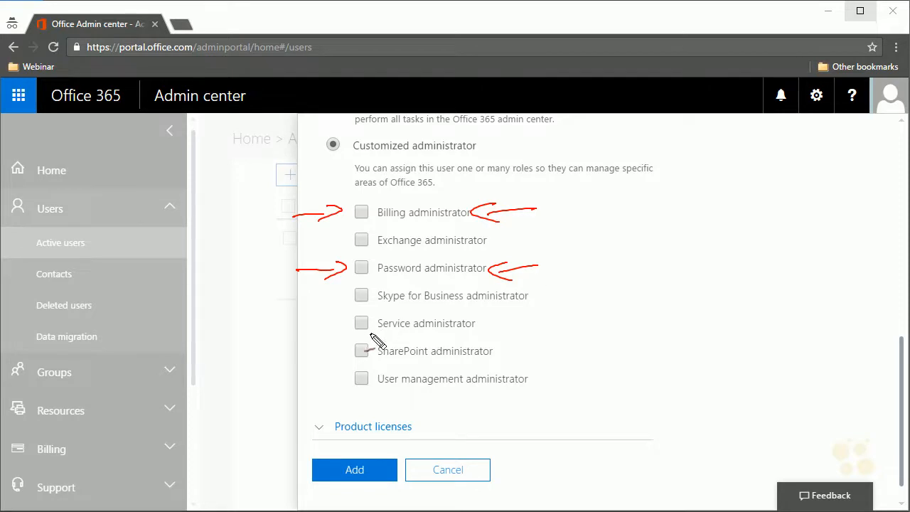
drag(351, 331, 488, 333)
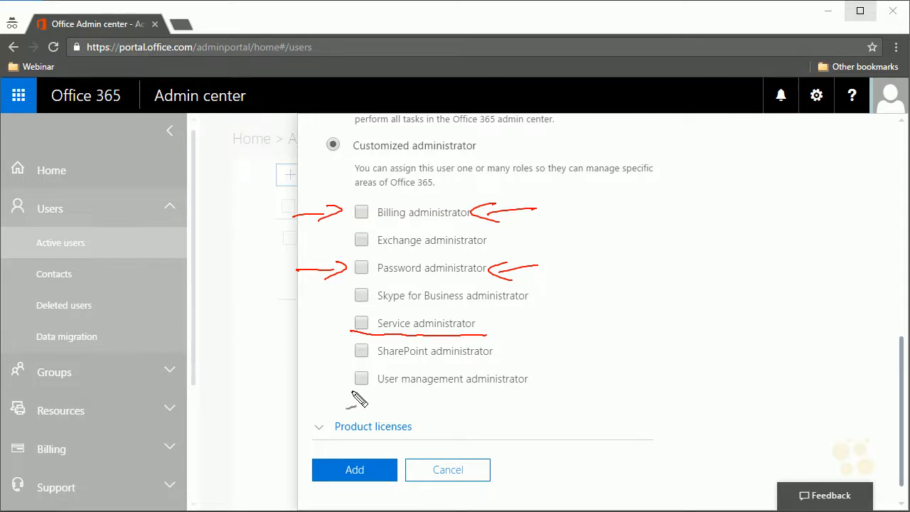
drag(353, 391, 551, 392)
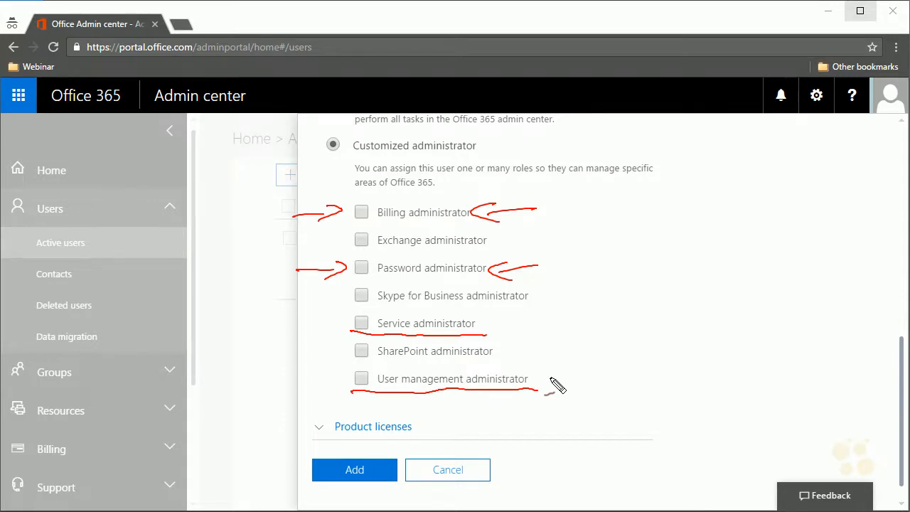
drag(540, 268, 557, 388)
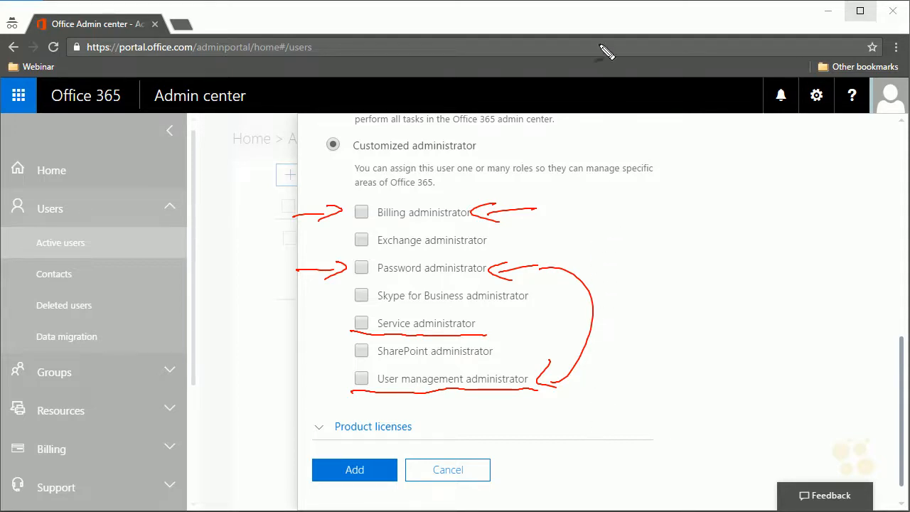
key(Escape)
scroll(320, 158, up, 1)
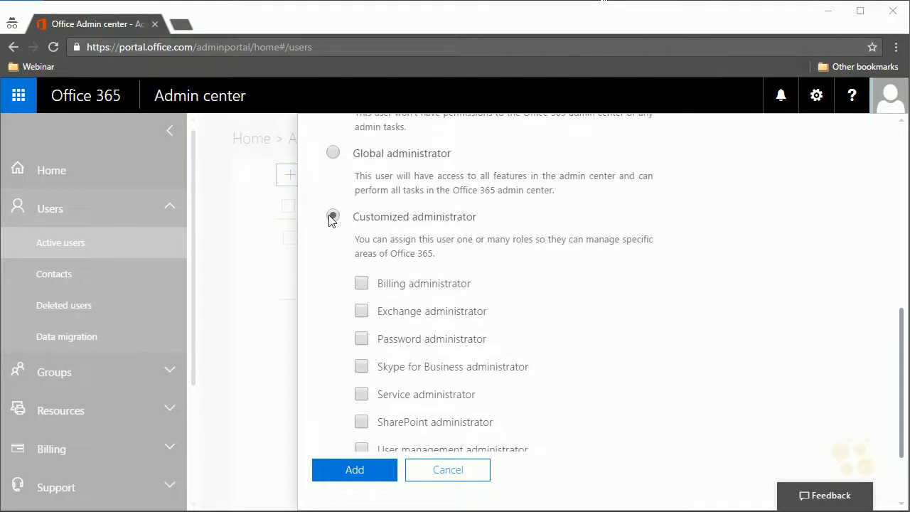
click(333, 156)
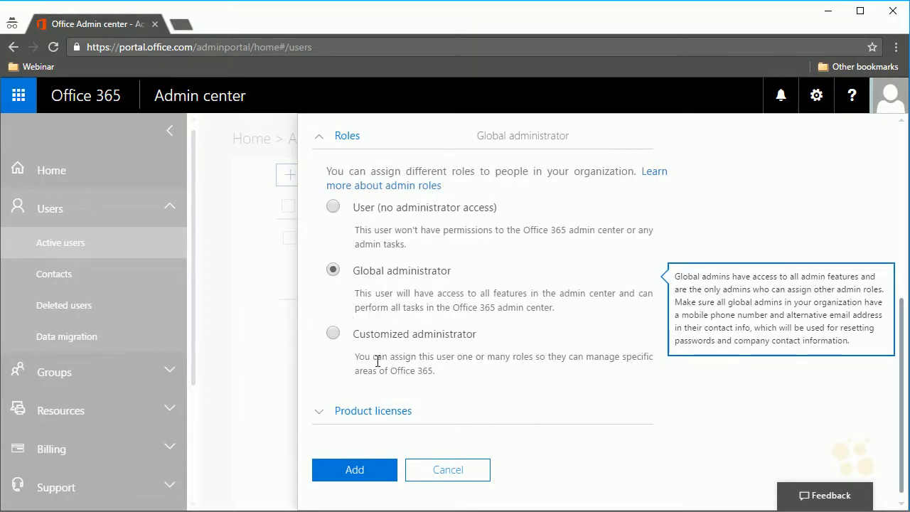
- Add the user, check the password recipient, and send the password email
click(358, 470)
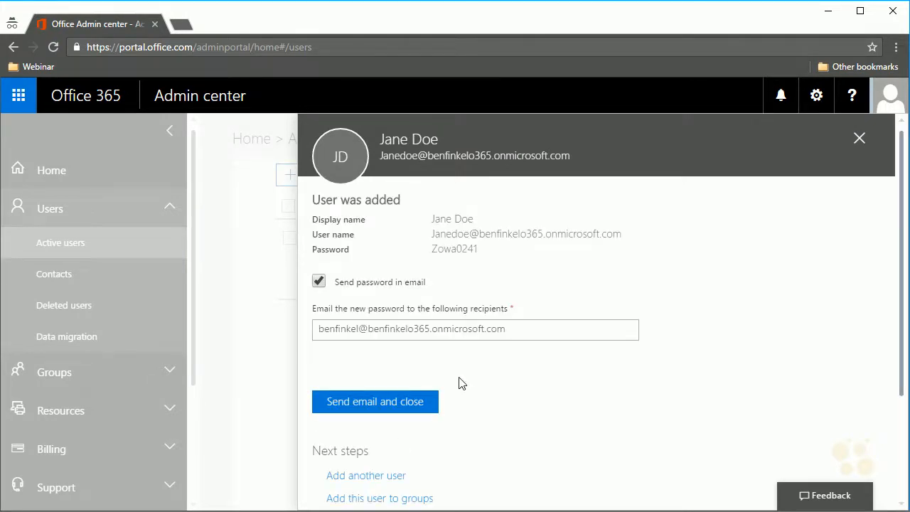
click(490, 332)
click(375, 402)
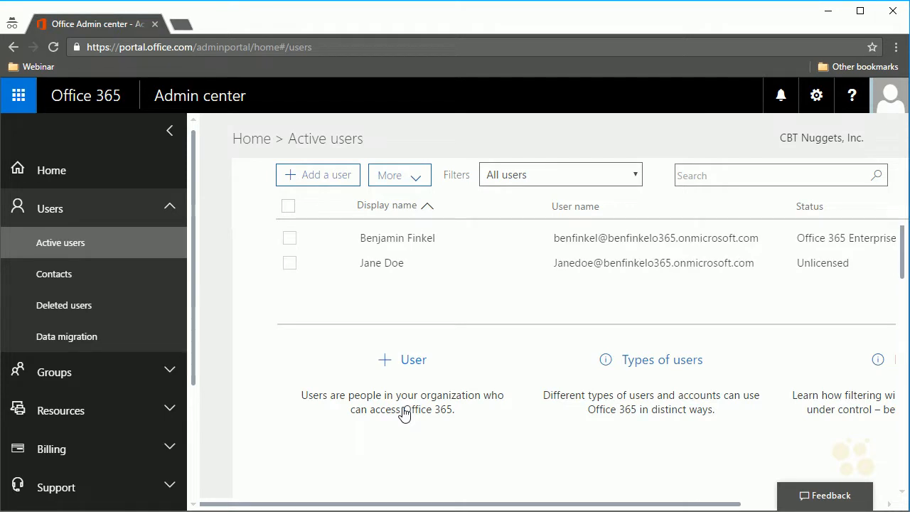
- Turn on the Office 365 Enterprise E3 product license for the new user and save
click(817, 272)
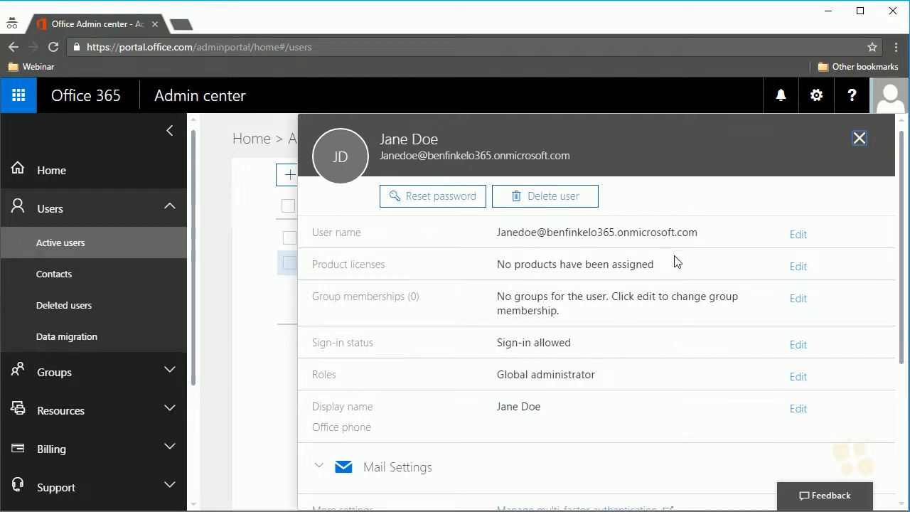
click(798, 268)
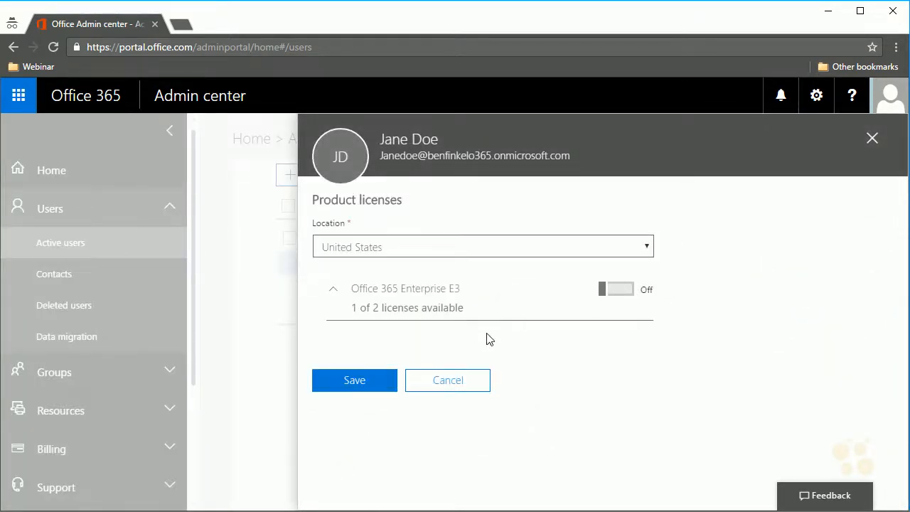
click(394, 322)
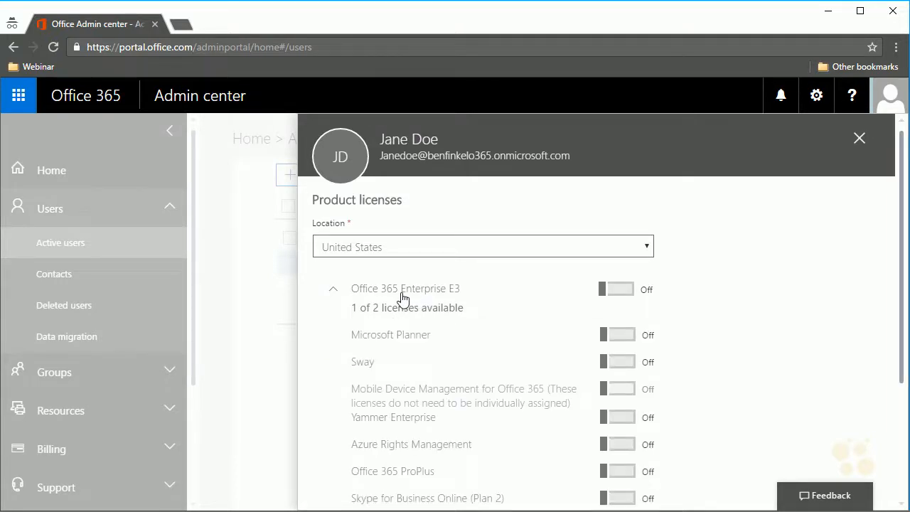
click(624, 297)
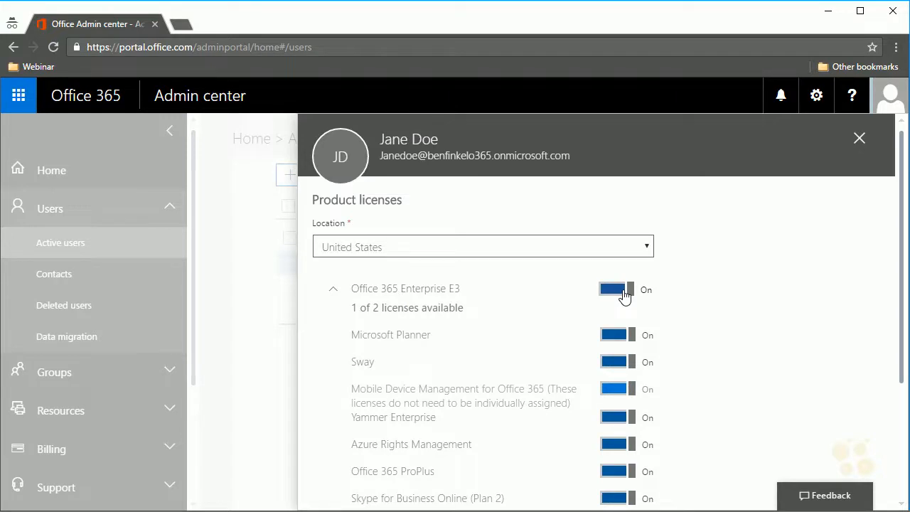
scroll(732, 410, down, 3)
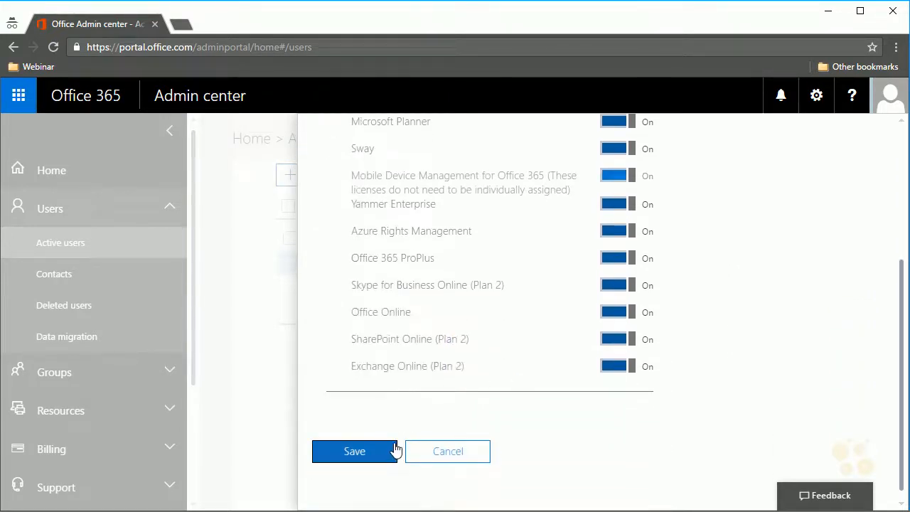
scroll(406, 387, up, 3)
click(334, 289)
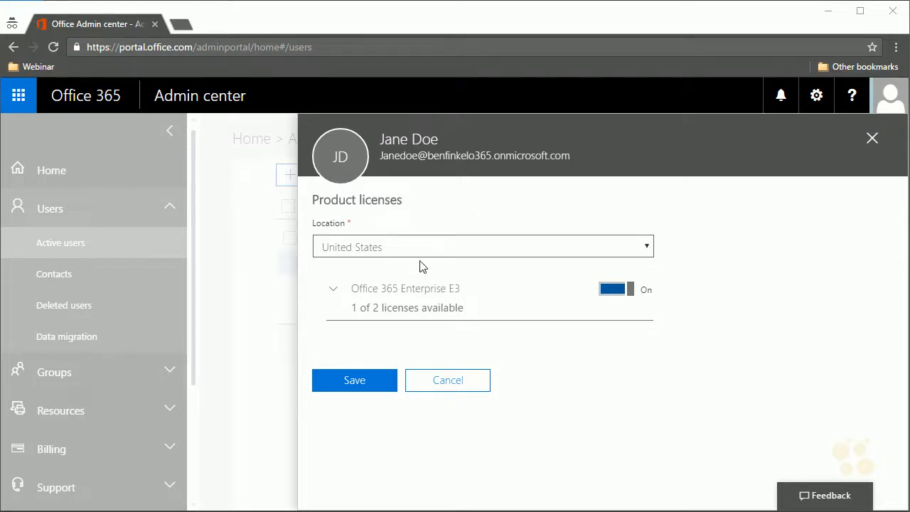
click(368, 385)
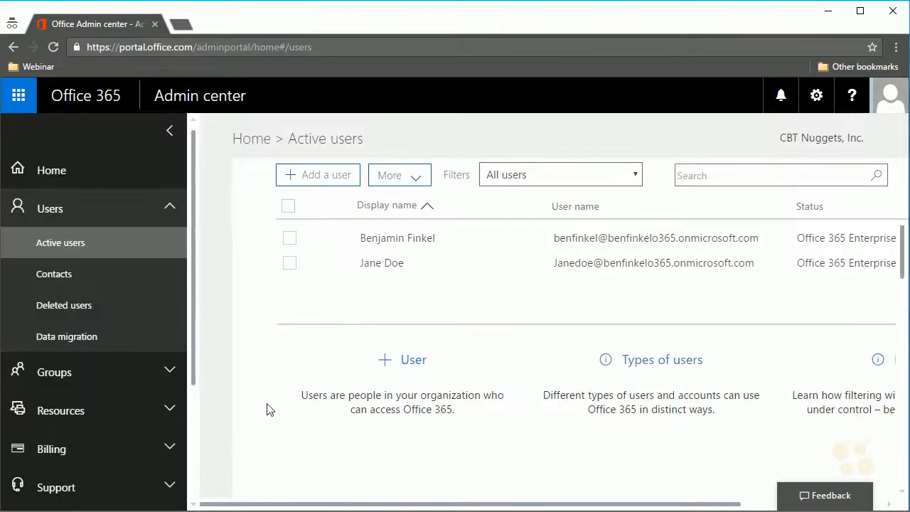
- Browse Billing > Subscriptions > Add subscriptions, showing E3 purchased beside ProPlus ($12.00) and E5 ($35.00)
click(135, 450)
scroll(137, 470, down, 2)
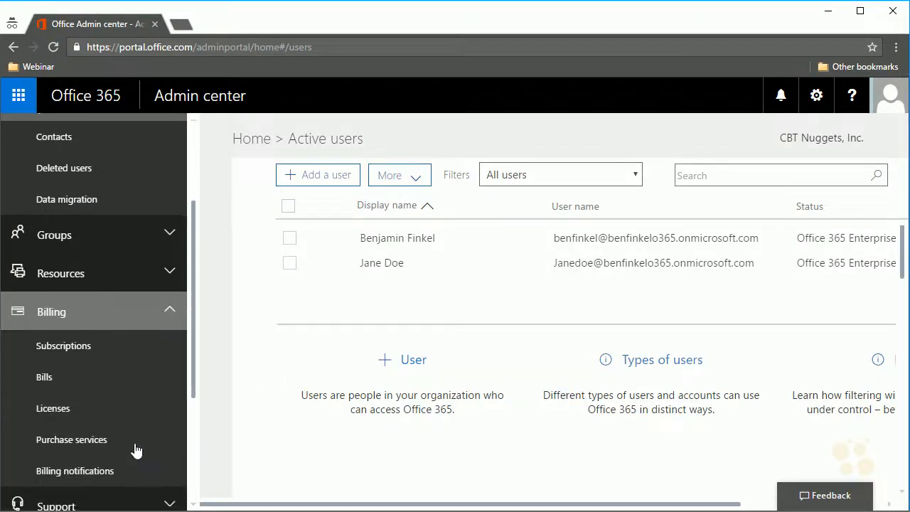
scroll(117, 399, down, 1)
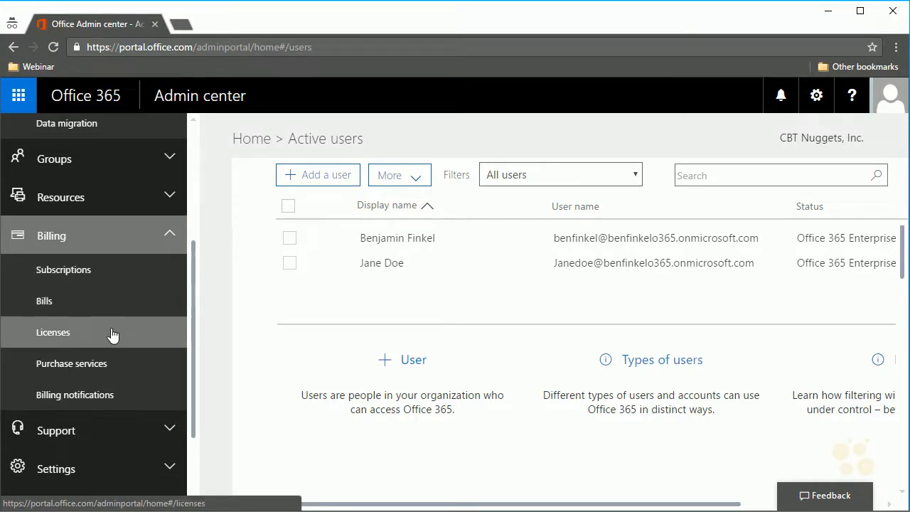
click(111, 270)
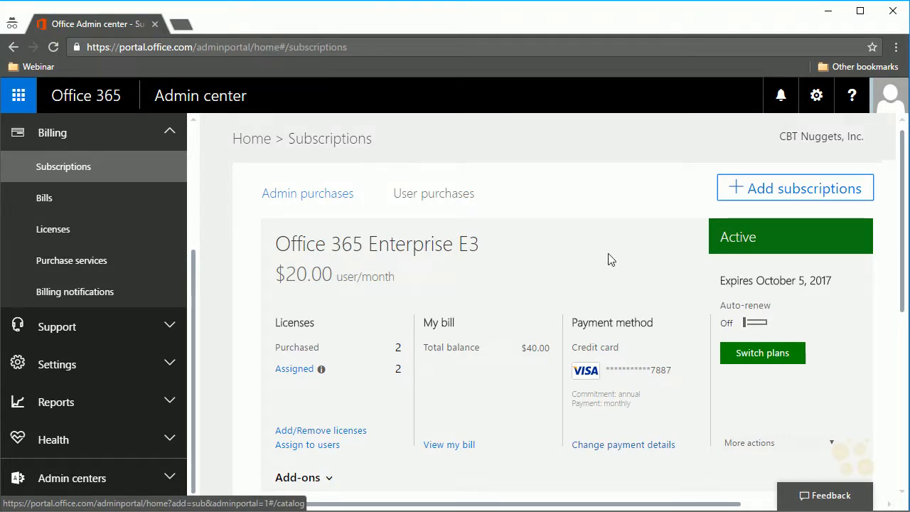
click(725, 201)
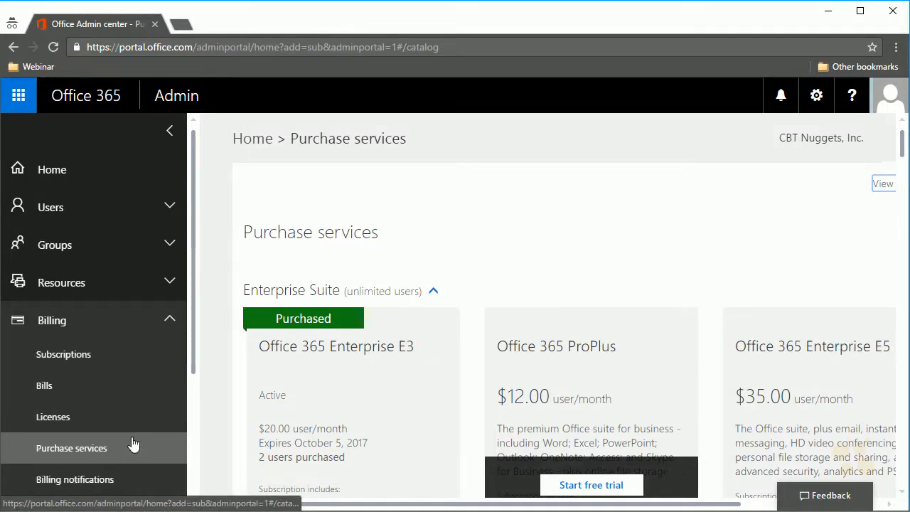
- Review the Enterprise E3 subscription: 2 licenses at $20.00 user/month, expiring October 5, 2017
click(100, 354)
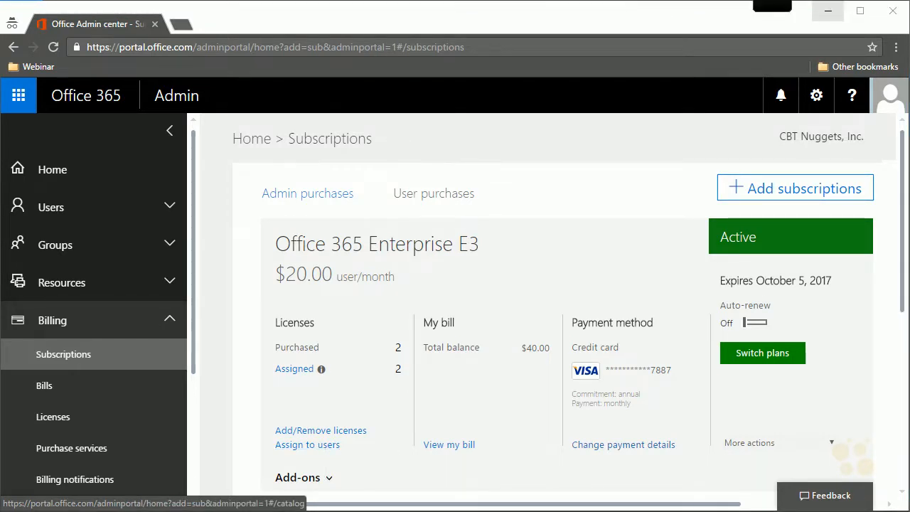
mouse_move(804, 271)
mouse_down()
mouse_move(763, 260)
mouse_move(790, 276)
mouse_move(763, 279)
mouse_up()
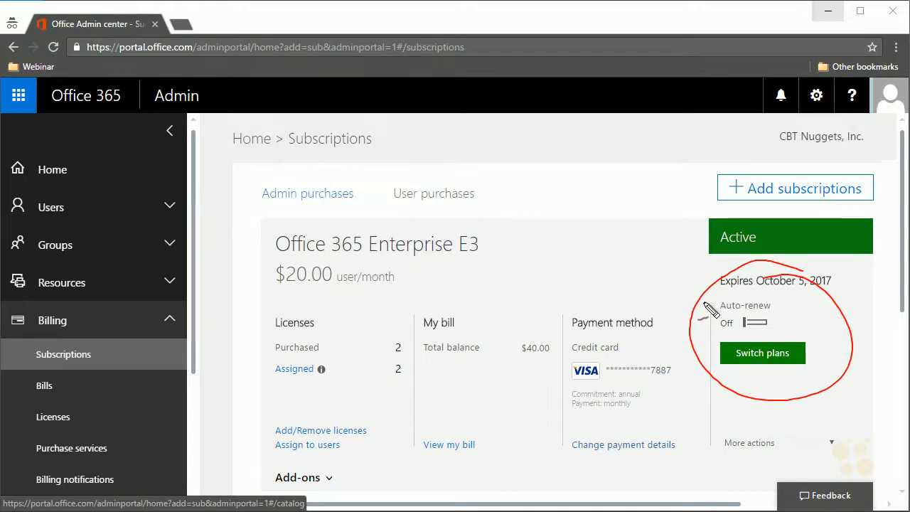
key(Escape)
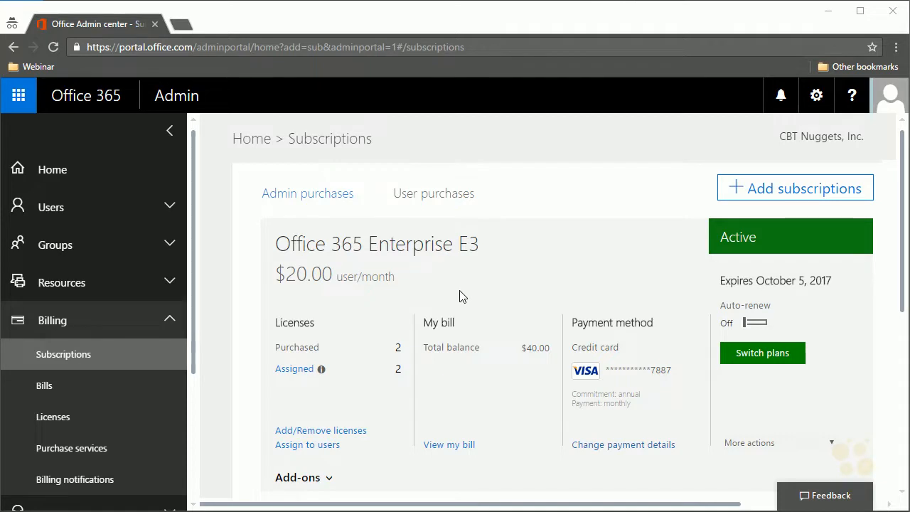
scroll(526, 294, down, 1)
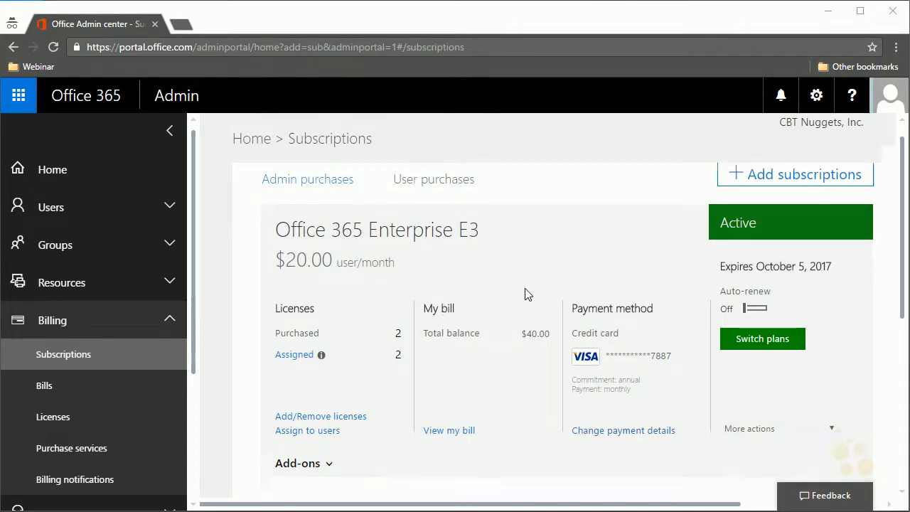